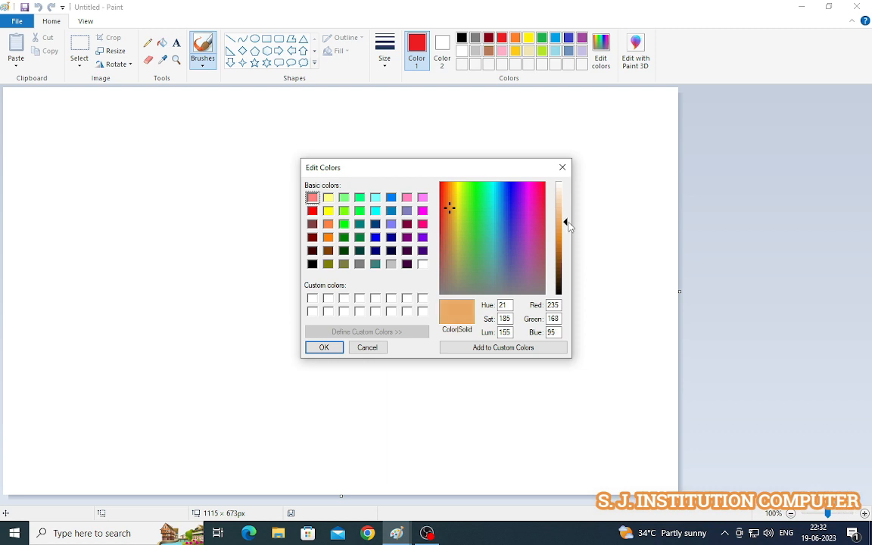
Draw a diagonal line across the canvas's lower-right corner in custom orange (RGB 235, 168, 95) and fill the area below it.
click(323, 347)
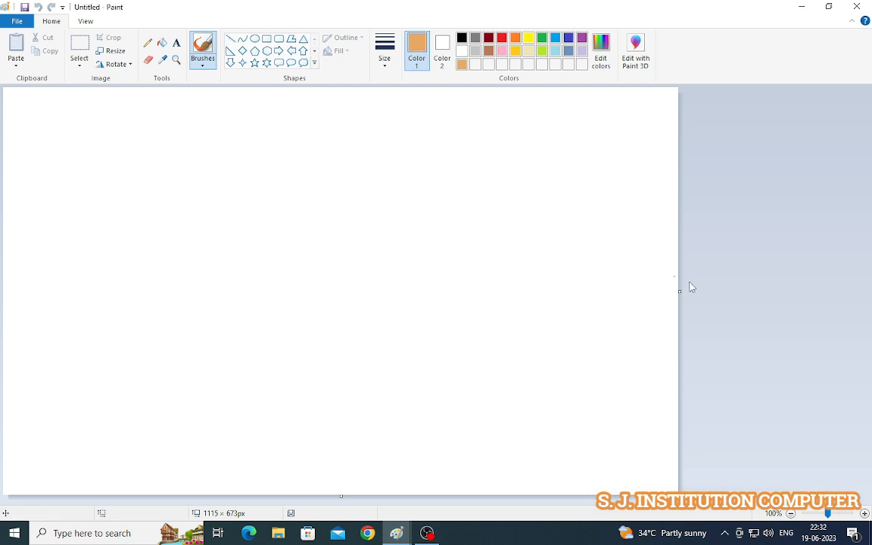
drag(680, 292, 276, 496)
click(231, 39)
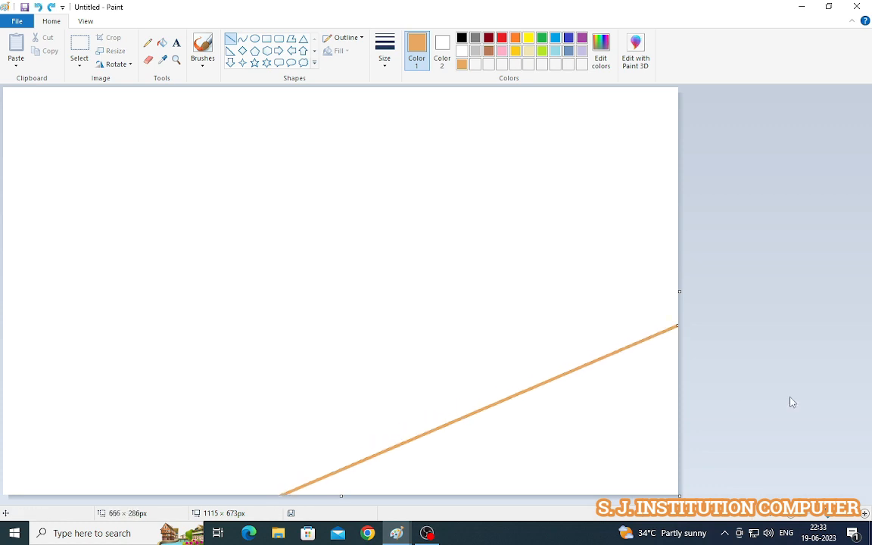
drag(677, 324, 680, 299)
click(162, 42)
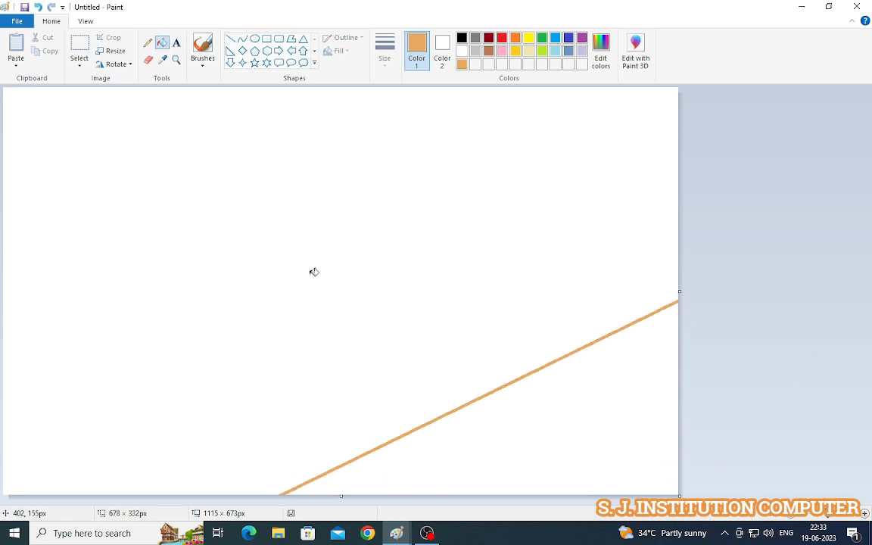
click(557, 424)
Mix a custom yellow (RGB 223, 201, 98), draw a parallel diagonal line above the orange area and fill the band between them.
click(529, 51)
click(601, 53)
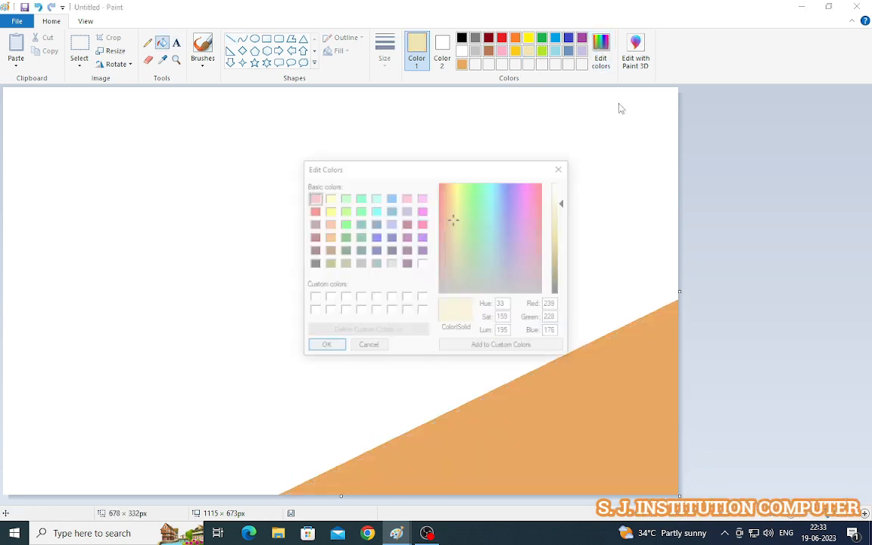
drag(565, 207, 570, 228)
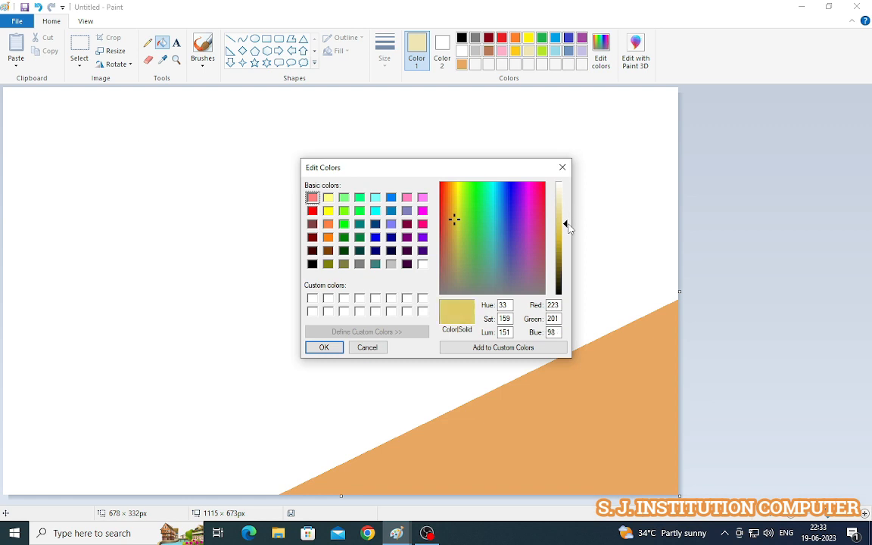
click(324, 347)
click(231, 39)
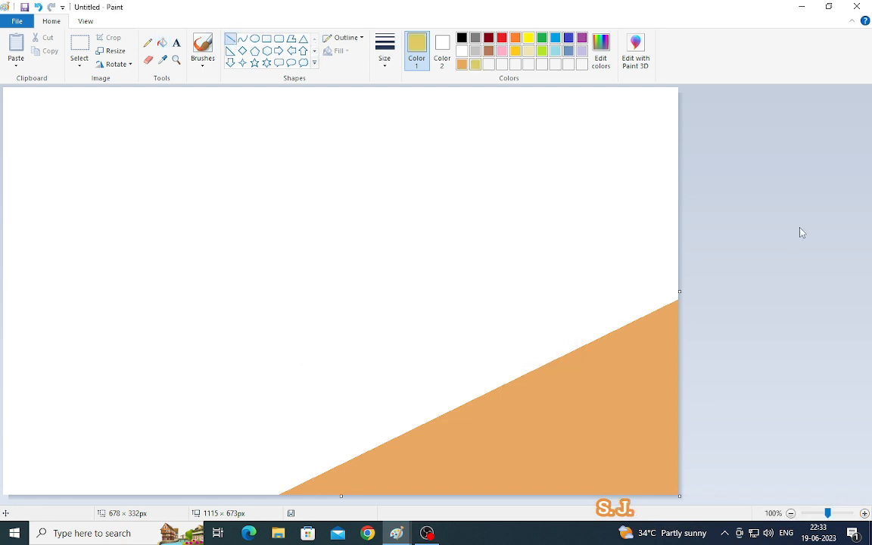
drag(674, 161, 19, 494)
click(162, 42)
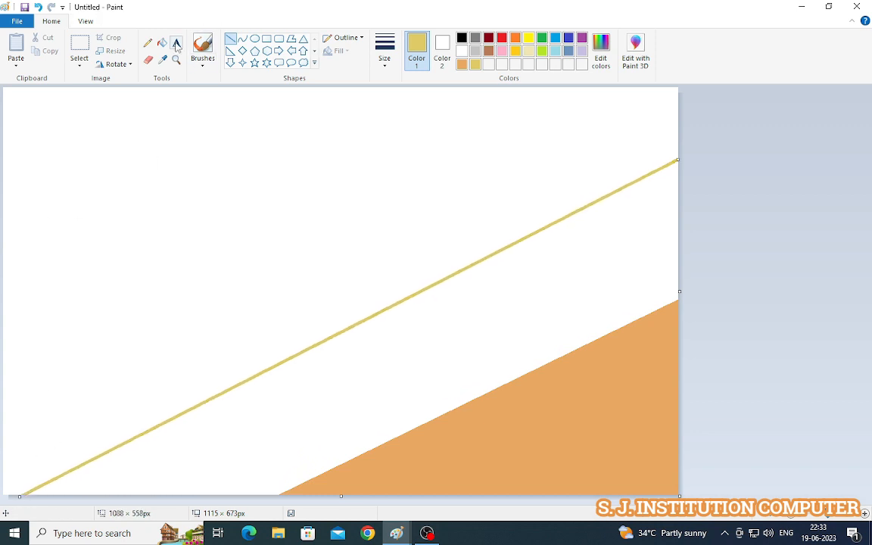
click(465, 341)
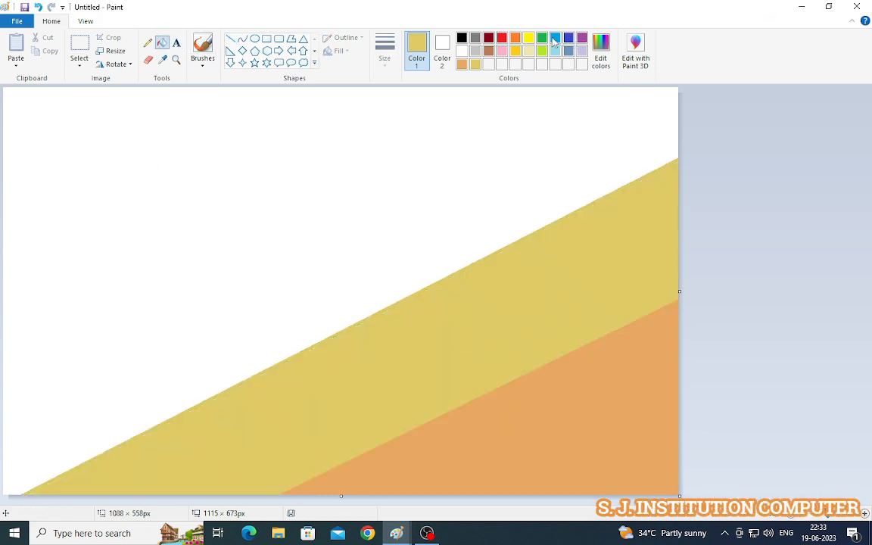
Draw another parallel diagonal line in turquoise blue (RGB 0, 162, 232), fill the band below it and fill the remaining upper-left corner indigo.
click(555, 38)
click(601, 53)
click(324, 347)
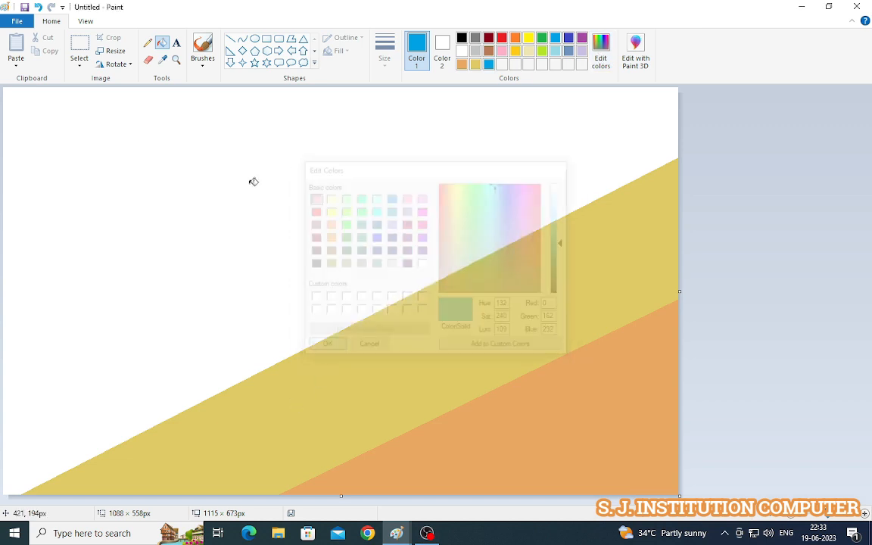
click(230, 38)
mouse_move(350, 87)
mouse_down()
mouse_move(7, 255)
mouse_move(4, 295)
mouse_up()
drag(350, 89, 422, 87)
click(162, 44)
click(352, 253)
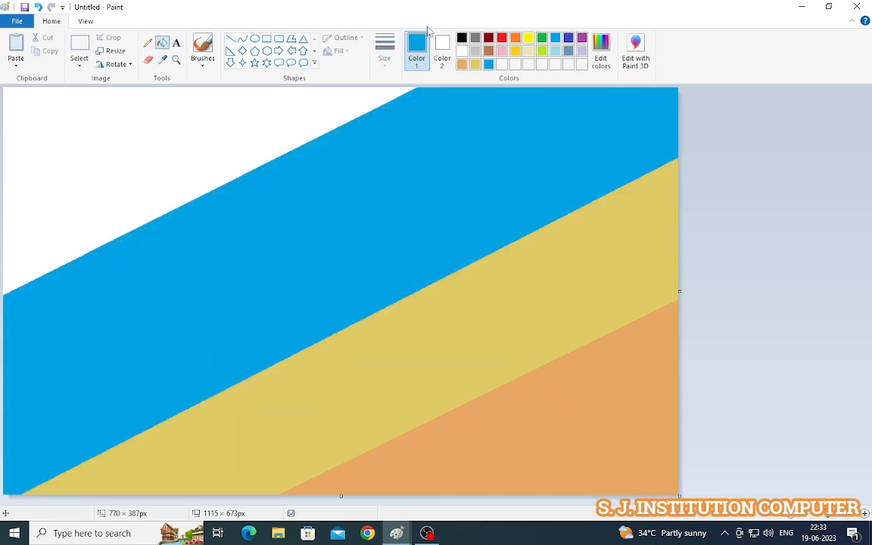
click(569, 37)
click(171, 129)
Resize the image to 1 × 552 pixels with the aspect ratio unlocked.
click(112, 50)
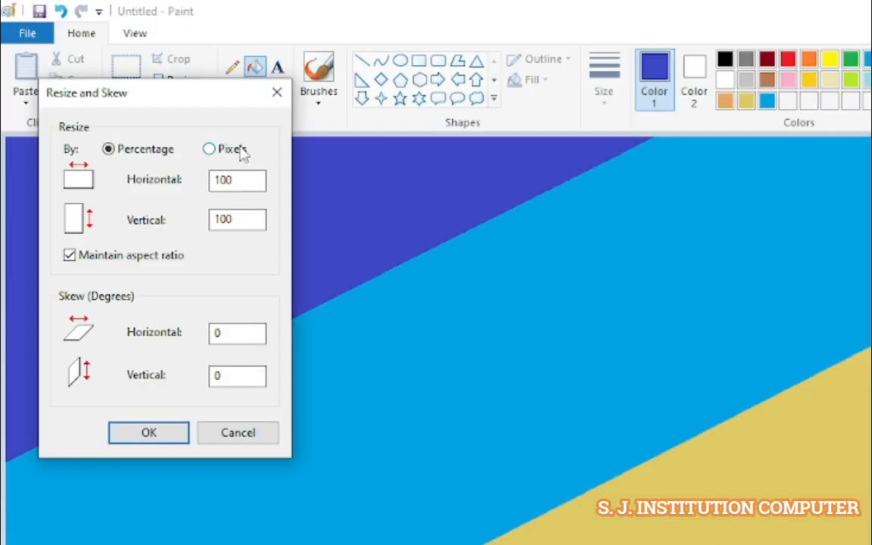
click(124, 96)
click(159, 255)
double_click(222, 180)
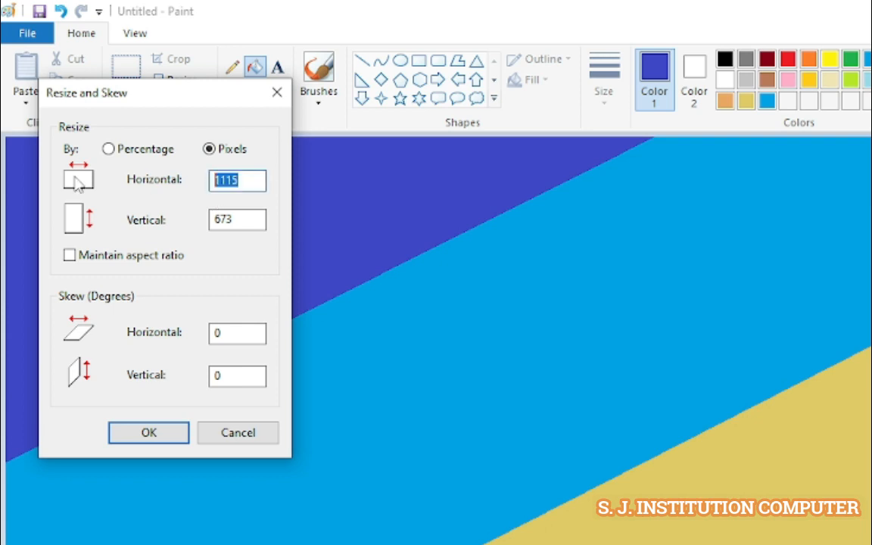
text(1)
double_click(223, 215)
text(350)
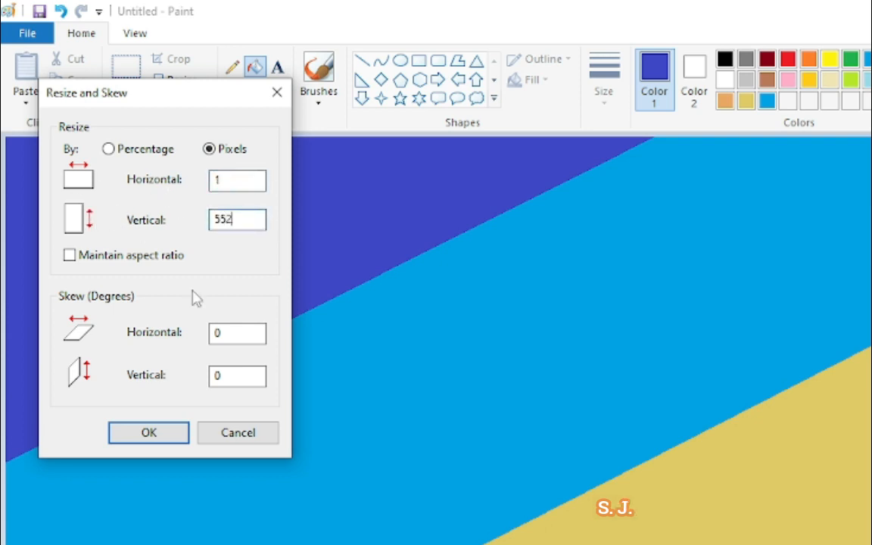
click(149, 432)
Stretch the one-pixel-wide image to 987 × 552 pixels with the aspect ratio unlocked to form a smooth gradient.
click(178, 79)
click(209, 149)
double_click(221, 180)
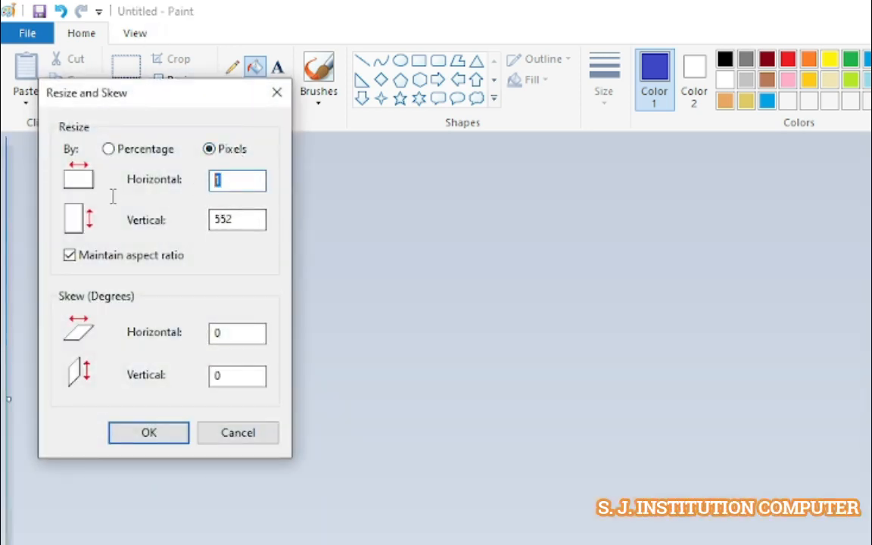
click(106, 256)
double_click(234, 180)
text(987)
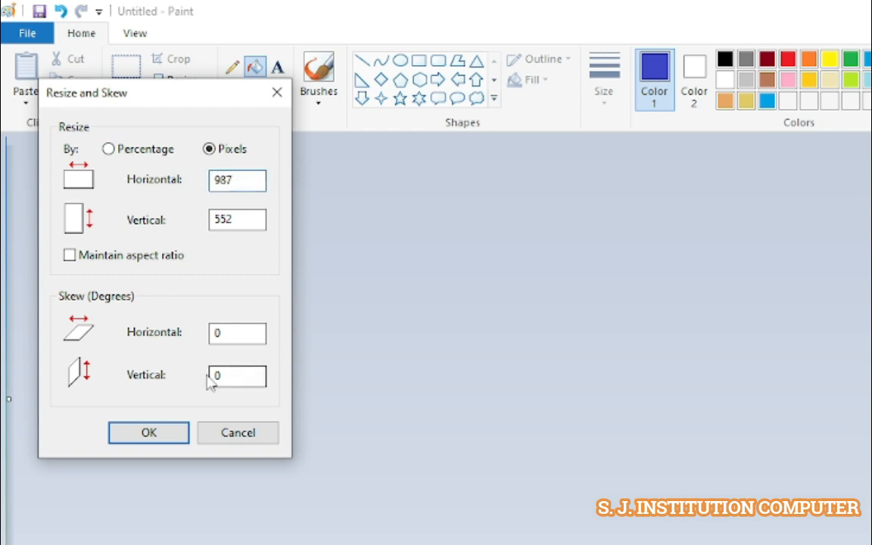
click(176, 430)
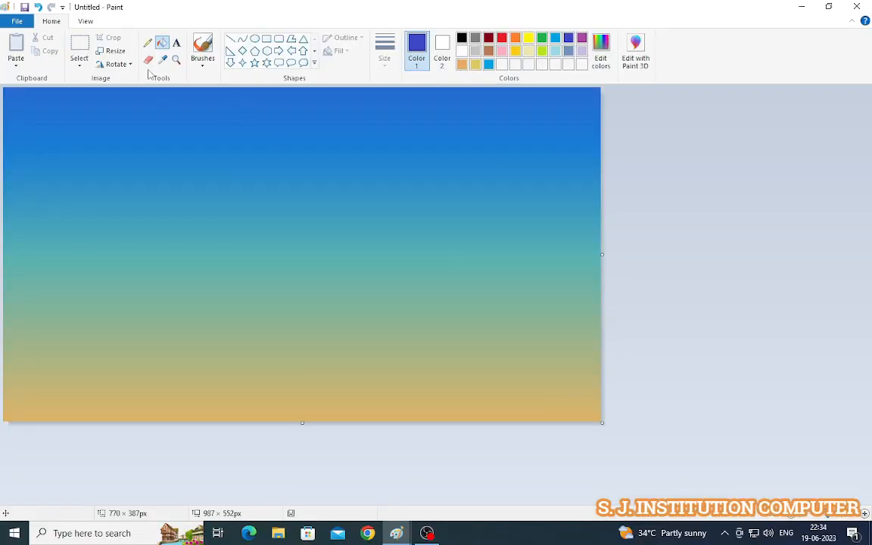
Select the whole gradient image and squash it vertically toward the canvas's upper edge to about 350 px high.
click(125, 94)
click(286, 316)
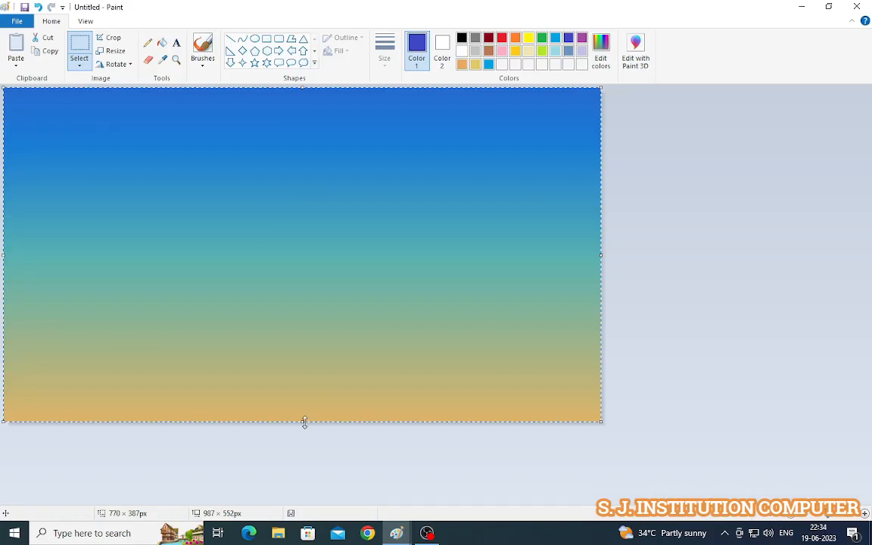
drag(303, 421, 346, 299)
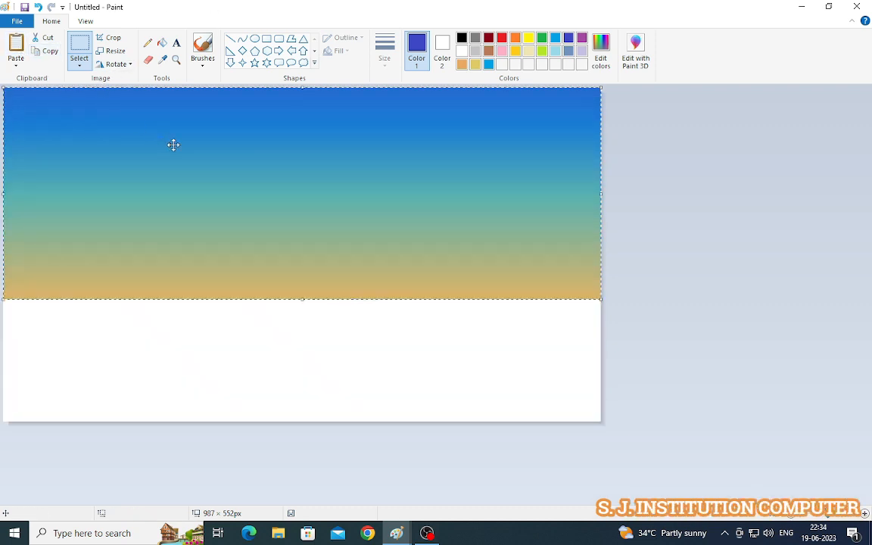
Place a duplicate of the selected gradient lower on the canvas and flip it vertically.
drag(173, 145, 196, 234)
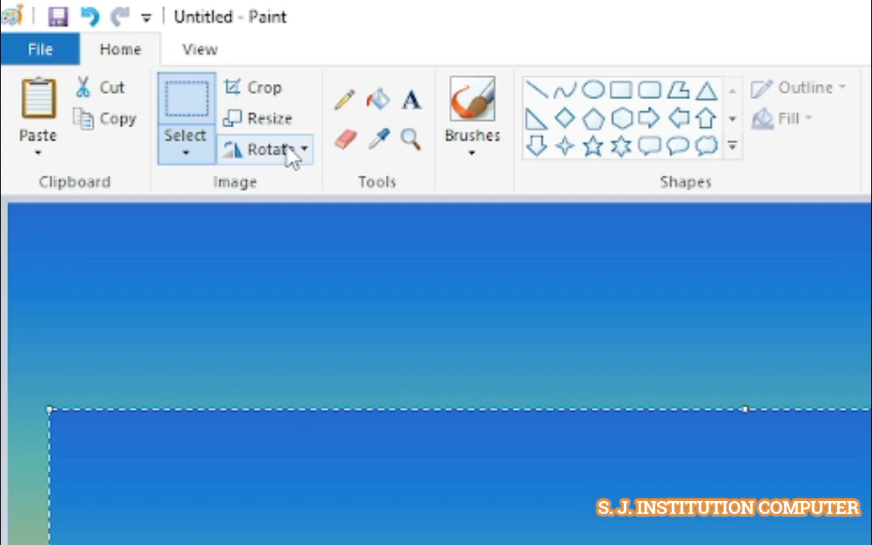
click(121, 65)
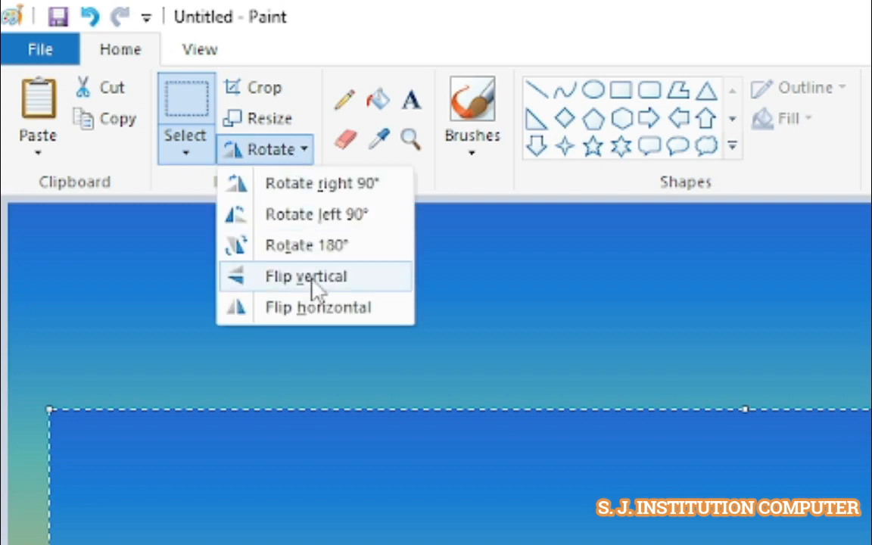
click(317, 291)
Align the flipped copy flush below the original gradient, widen it to about 1001 px to cover the canvas width and deselect it.
drag(218, 305, 237, 326)
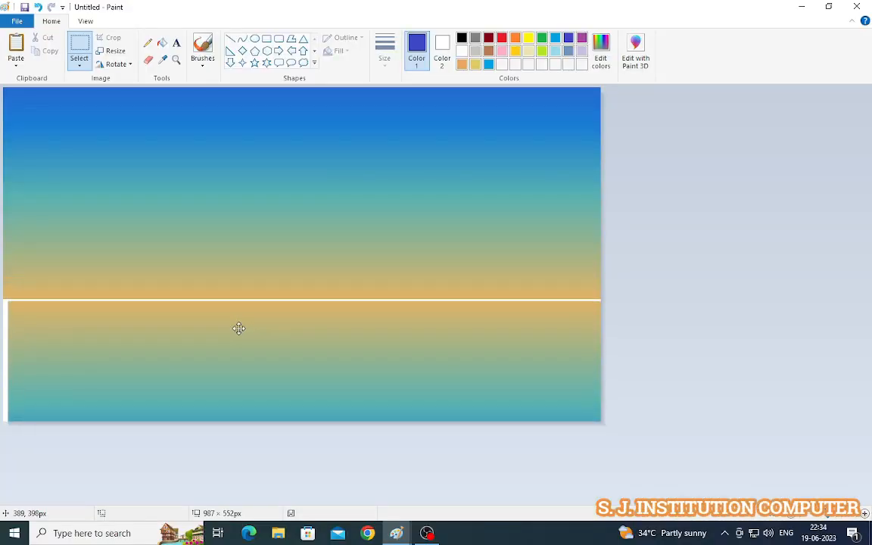
key(Left)
key(Left)
key(Left)
key(Left)
key(Left)
key(Left)
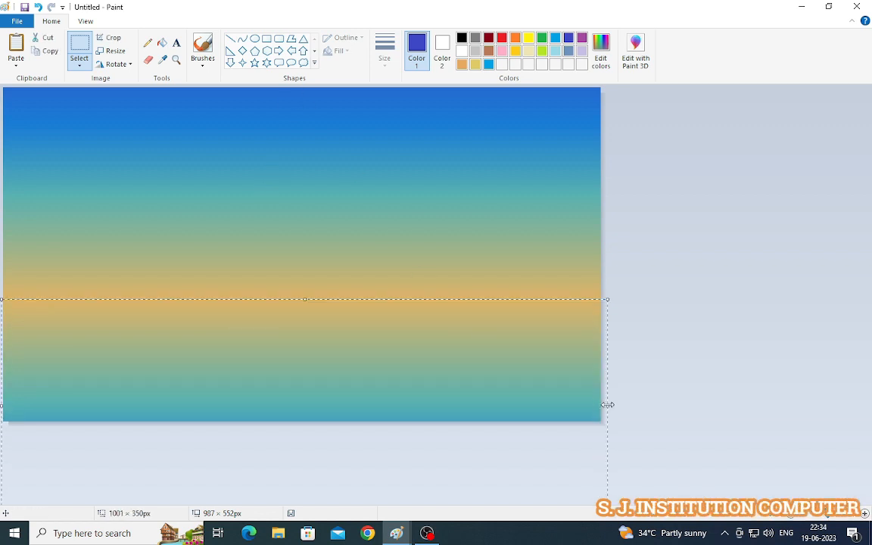
click(406, 143)
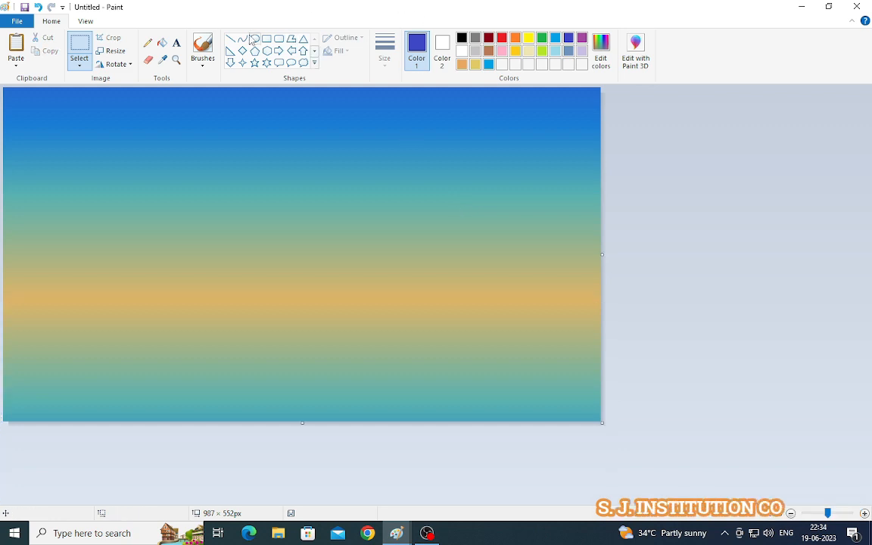
Brush a thin black jagged outline of a headland from the canvas's right edge, tapering to a point at the orange horizon.
click(202, 65)
click(202, 82)
click(462, 37)
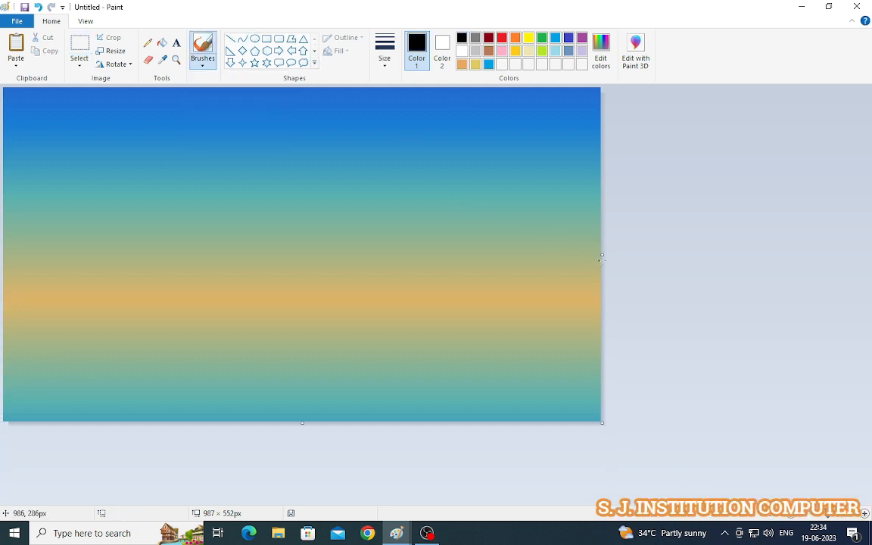
mouse_move(395, 294)
mouse_down()
mouse_move(389, 325)
mouse_move(493, 373)
mouse_move(595, 401)
mouse_up()
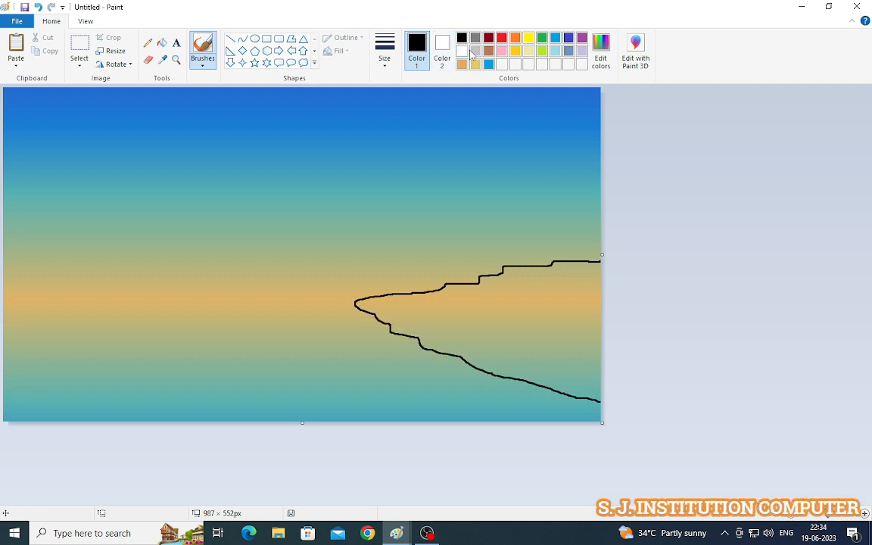
Paint the upper half of the outlined headland solid grey, down to a roughly horizontal shoreline just below the horizon.
click(476, 38)
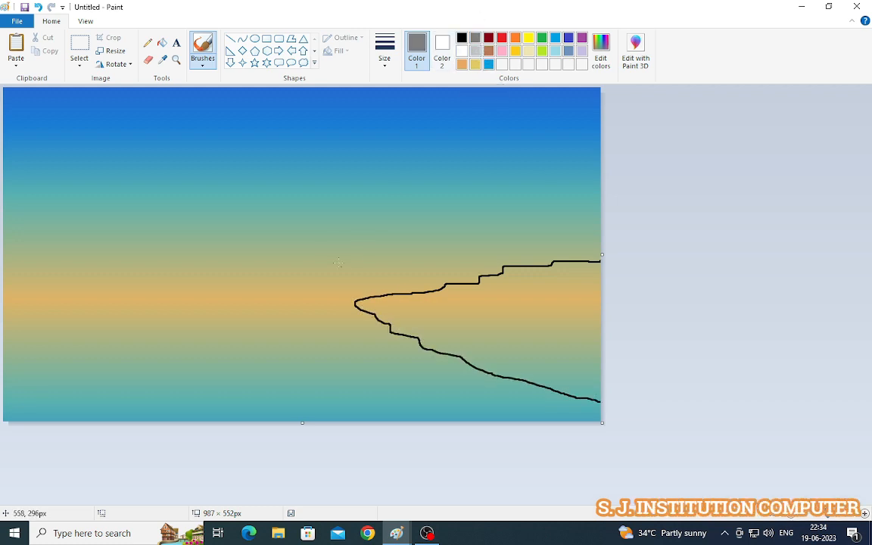
drag(357, 307, 382, 312)
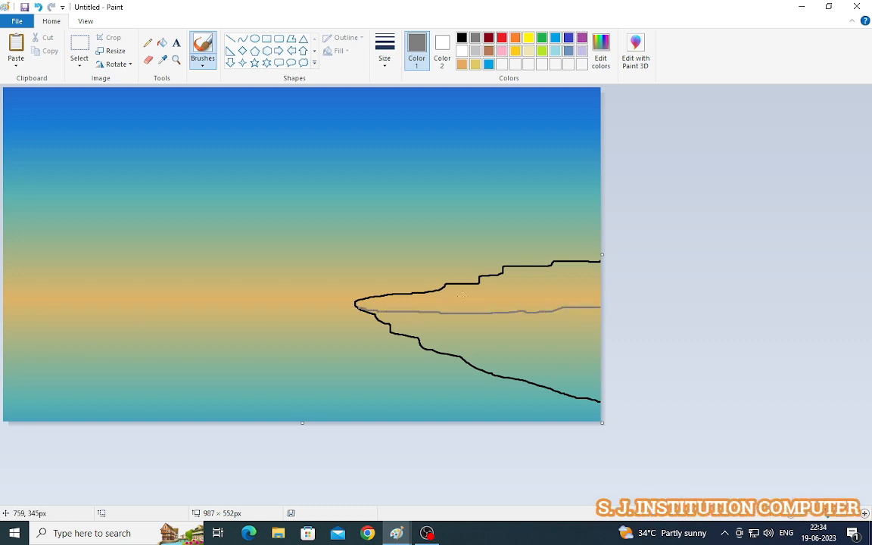
mouse_move(595, 269)
mouse_down()
mouse_move(598, 295)
mouse_move(555, 294)
mouse_move(600, 266)
mouse_move(586, 265)
mouse_move(562, 264)
mouse_move(572, 276)
mouse_move(536, 294)
mouse_up()
mouse_move(365, 304)
mouse_down()
mouse_move(580, 305)
mouse_move(511, 292)
mouse_move(547, 273)
mouse_move(526, 269)
mouse_move(468, 293)
mouse_move(384, 299)
mouse_move(458, 303)
mouse_up()
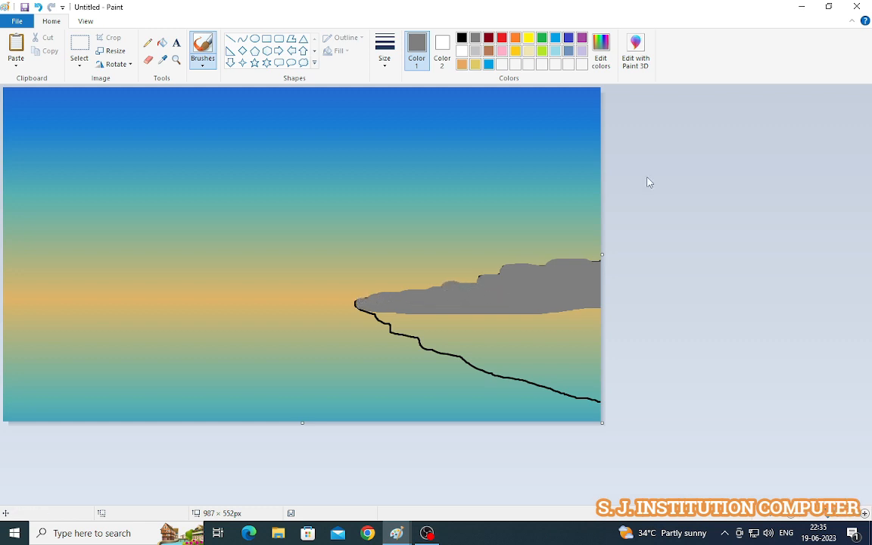
Trace the upper edge of the grey headland with a thicker black brush line from its tip to the canvas's right edge.
click(202, 54)
click(203, 83)
click(462, 38)
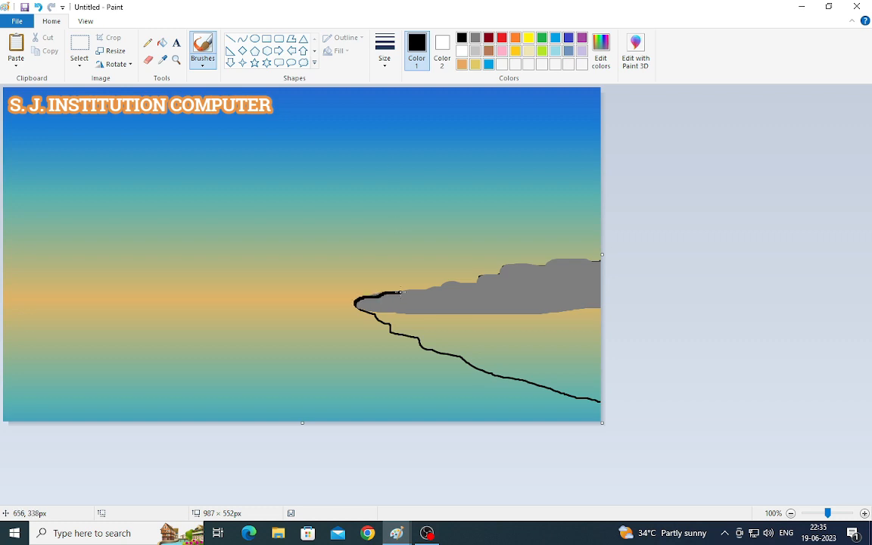
drag(445, 286, 489, 274)
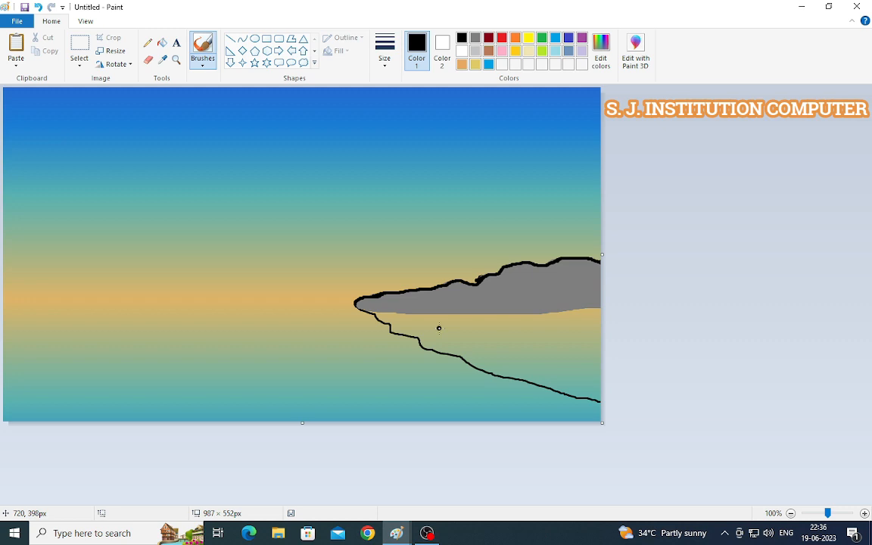
Paint the lower half of the headland outline solid black, from the shoreline down to its jagged lower edge and the canvas's right edge.
drag(373, 308, 403, 313)
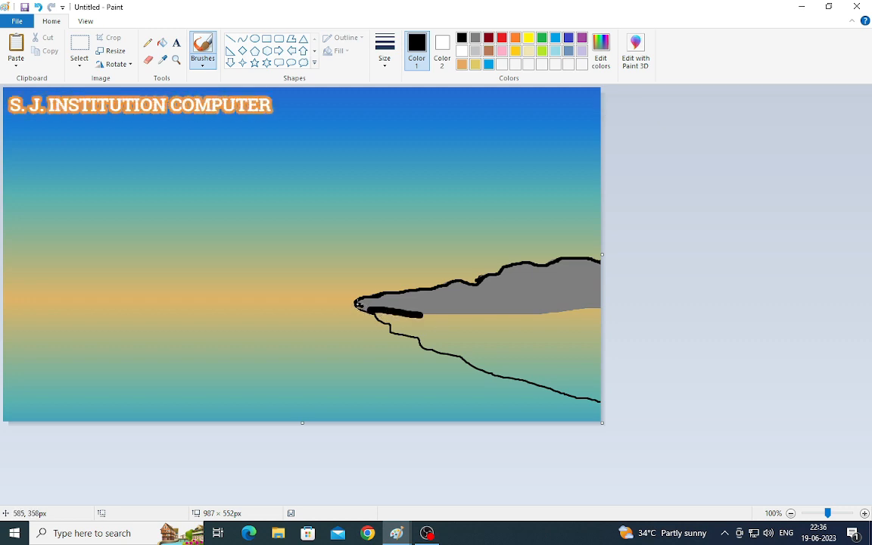
mouse_move(418, 318)
mouse_down()
mouse_move(563, 316)
mouse_move(492, 317)
mouse_up()
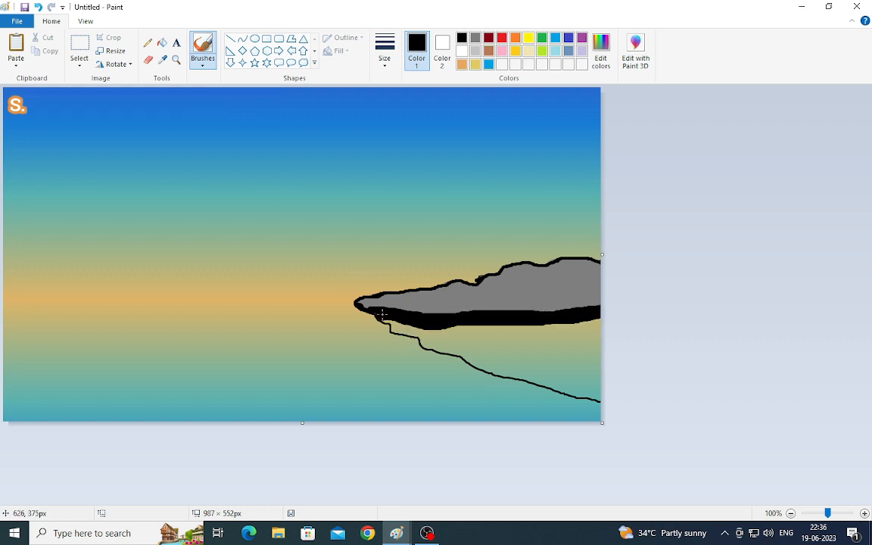
mouse_move(372, 316)
mouse_down()
mouse_move(526, 343)
mouse_move(451, 333)
mouse_move(598, 325)
mouse_move(583, 326)
mouse_move(611, 344)
mouse_up()
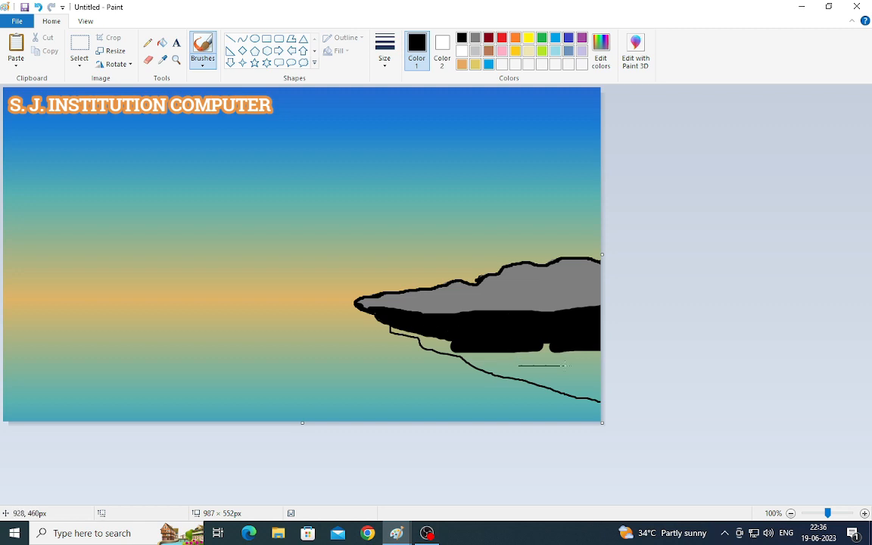
drag(393, 332, 437, 337)
drag(512, 342, 599, 357)
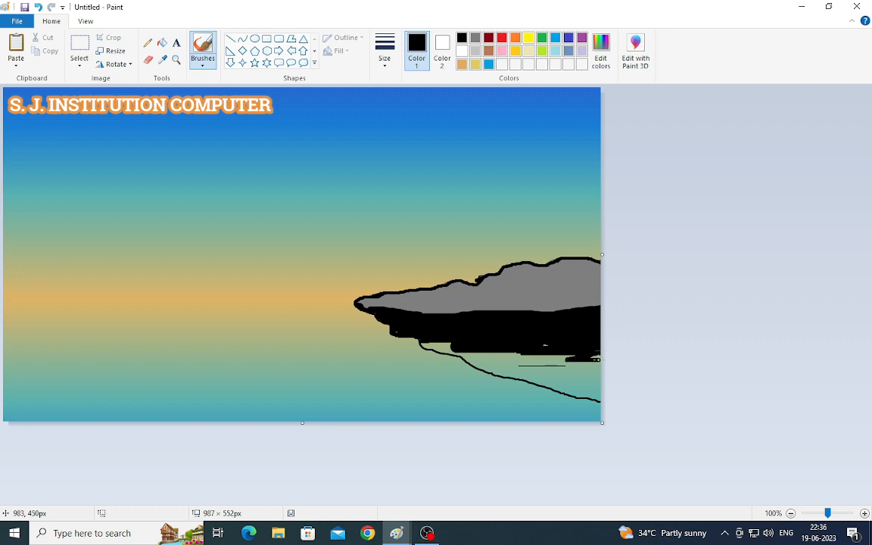
mouse_move(358, 303)
mouse_down()
mouse_move(424, 346)
mouse_move(525, 387)
mouse_move(603, 404)
mouse_up()
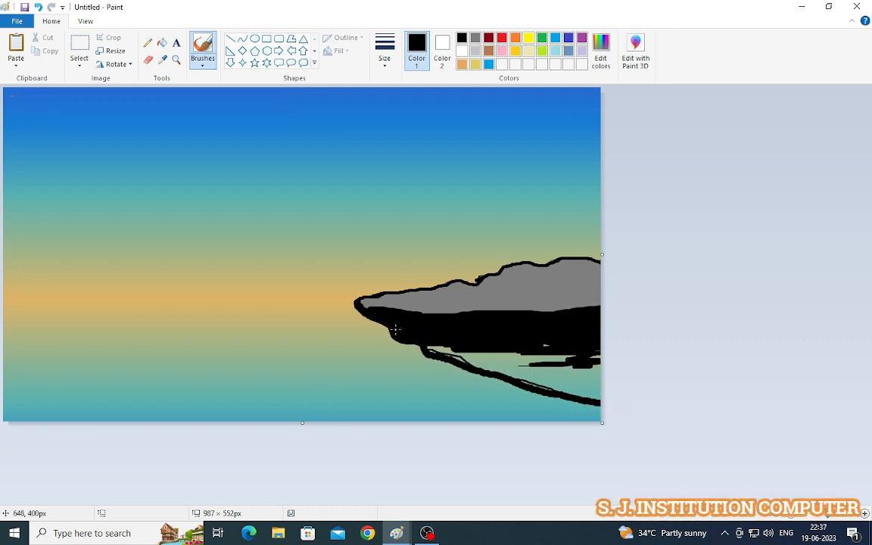
mouse_move(424, 347)
mouse_down()
mouse_move(637, 359)
mouse_move(458, 360)
mouse_move(490, 369)
mouse_move(565, 367)
mouse_move(503, 373)
mouse_move(594, 393)
mouse_move(518, 373)
mouse_move(552, 382)
mouse_move(552, 391)
mouse_move(598, 386)
mouse_up()
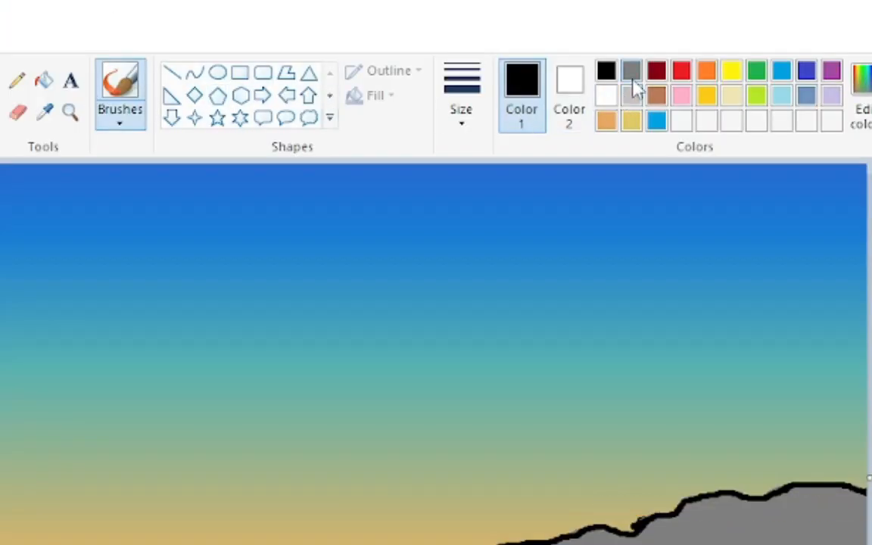
Extend the grey land slightly downward with grey brush strokes along the shoreline from the headland's tip to the canvas's right edge.
click(475, 37)
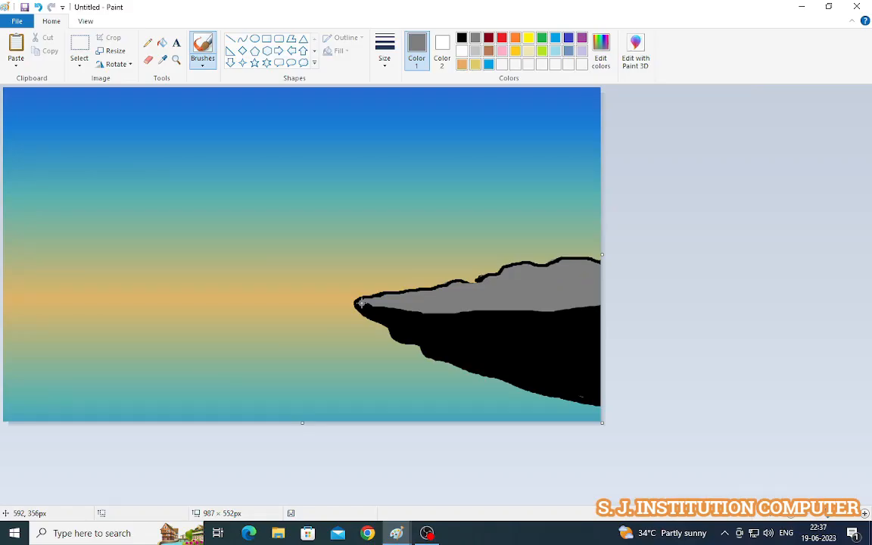
drag(356, 304, 600, 311)
drag(415, 314, 510, 313)
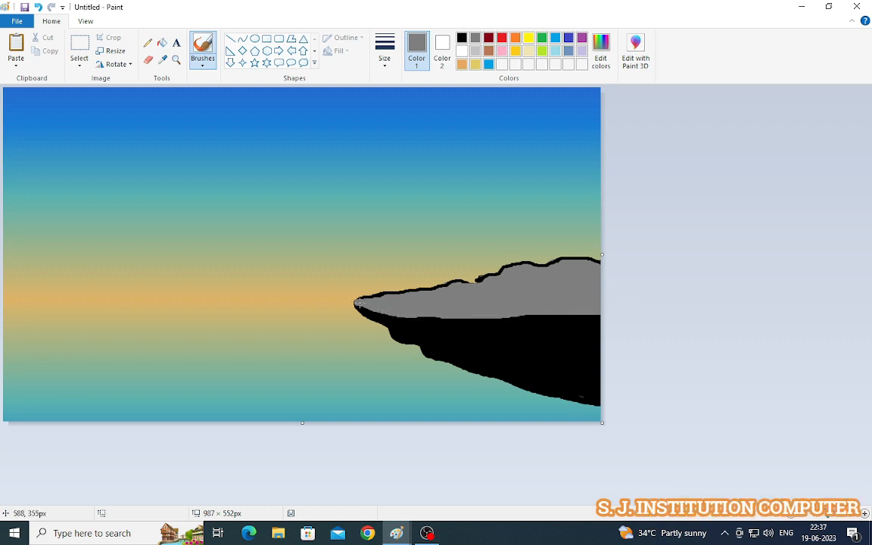
Paint a black tree trunk with the Oil brush near the headland's tip, rooted in the grey and forking into two curved main limbs.
click(462, 38)
click(203, 64)
click(204, 109)
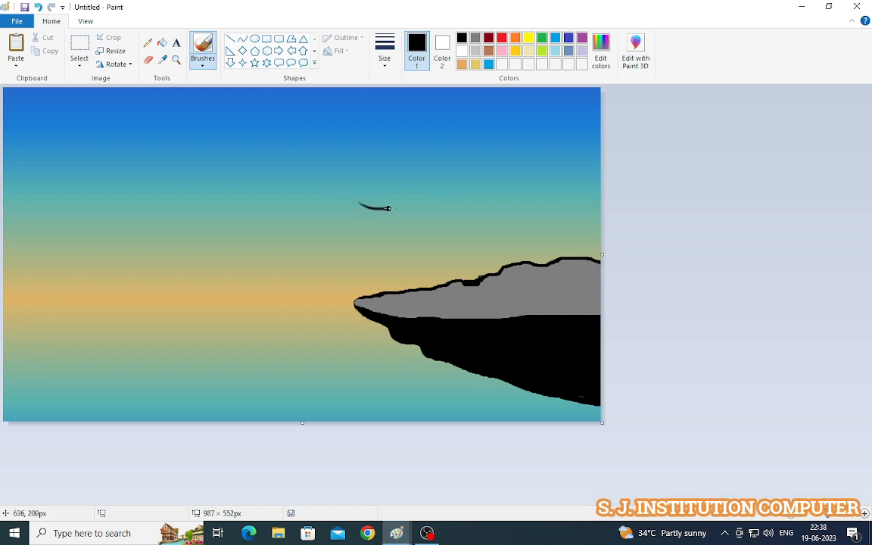
mouse_move(387, 209)
mouse_down()
mouse_move(429, 239)
mouse_move(436, 296)
mouse_up()
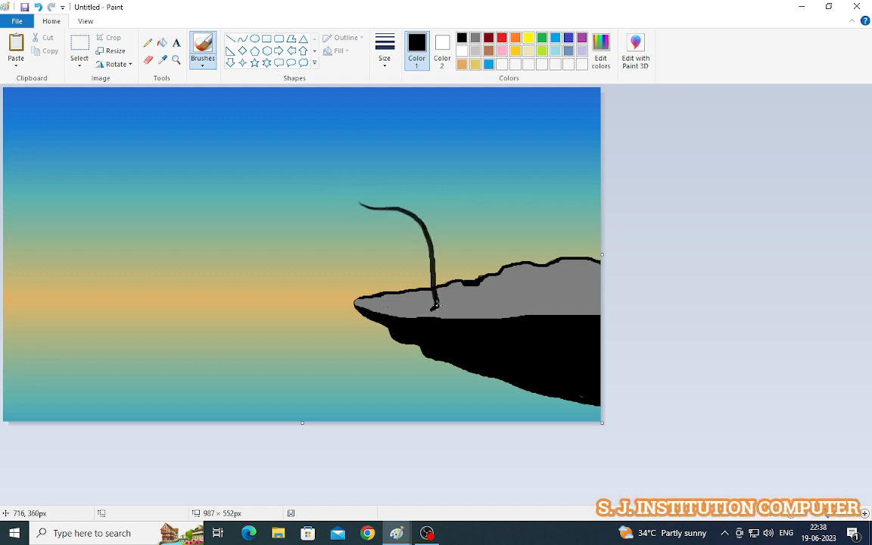
drag(498, 169, 431, 241)
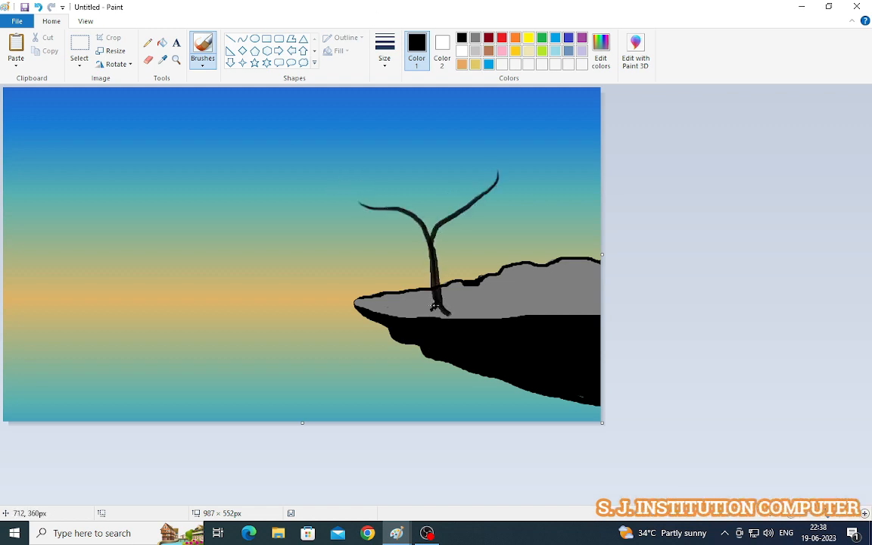
Add thin black branches and forked twigs on both sides and the top of the tree to form a wide bare crown.
drag(439, 150, 460, 208)
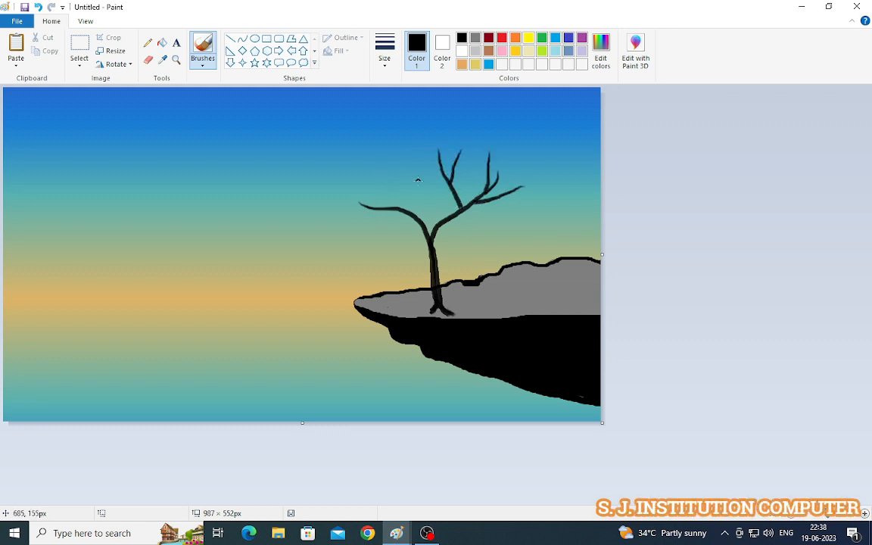
mouse_move(417, 152)
mouse_down()
mouse_move(431, 223)
mouse_move(342, 252)
mouse_move(340, 227)
mouse_up()
drag(331, 172, 381, 206)
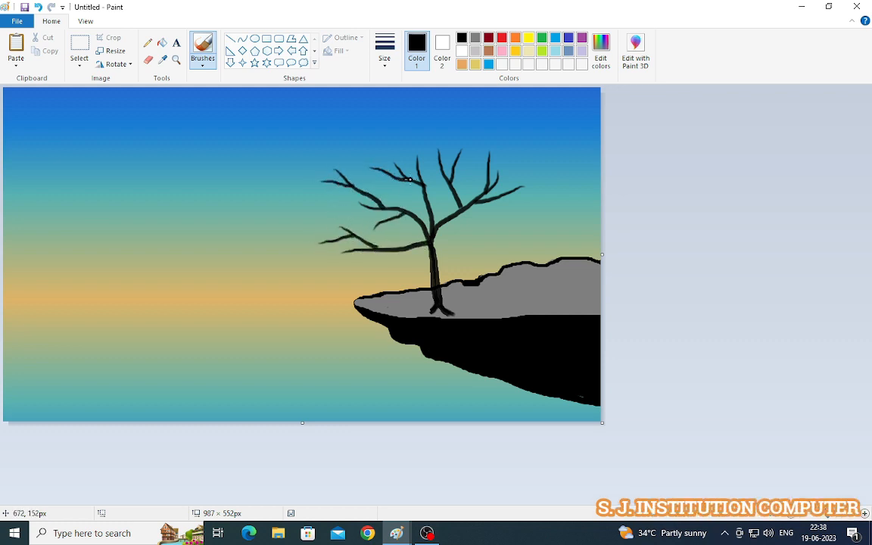
drag(421, 146, 453, 192)
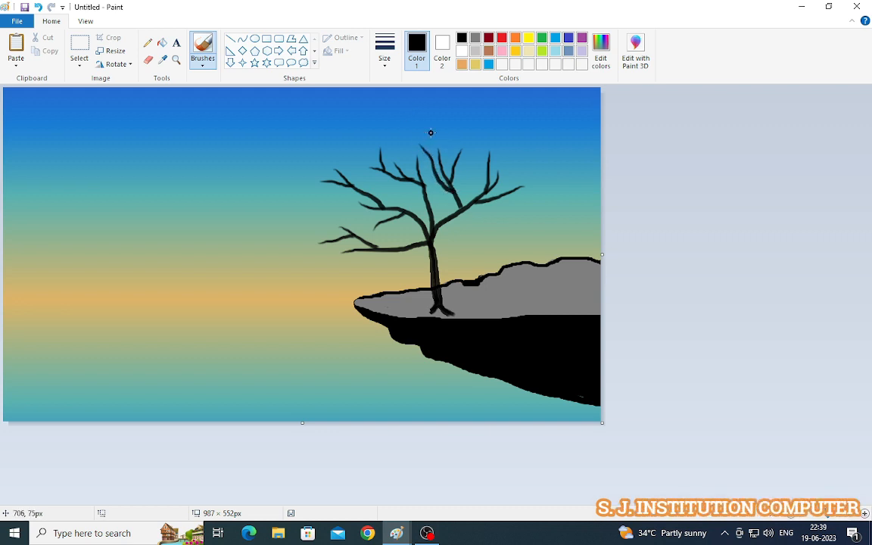
drag(542, 210, 490, 201)
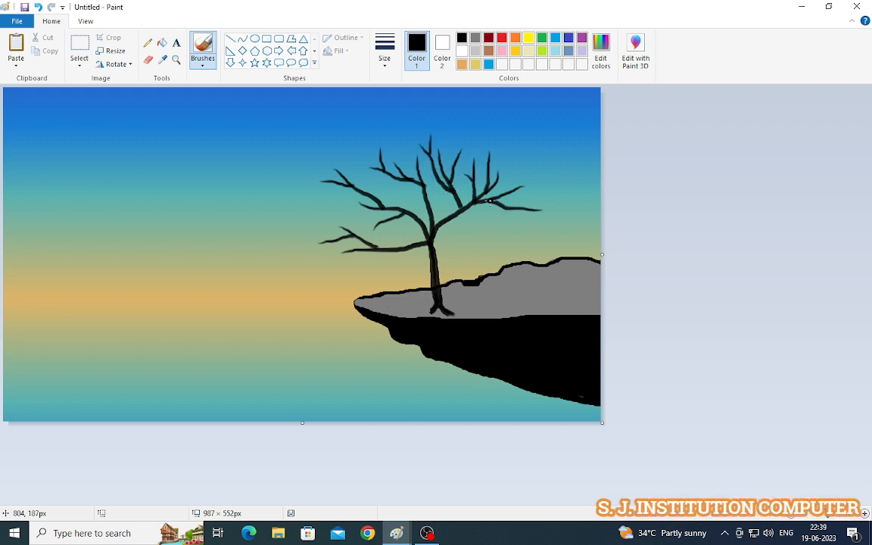
drag(495, 244, 442, 227)
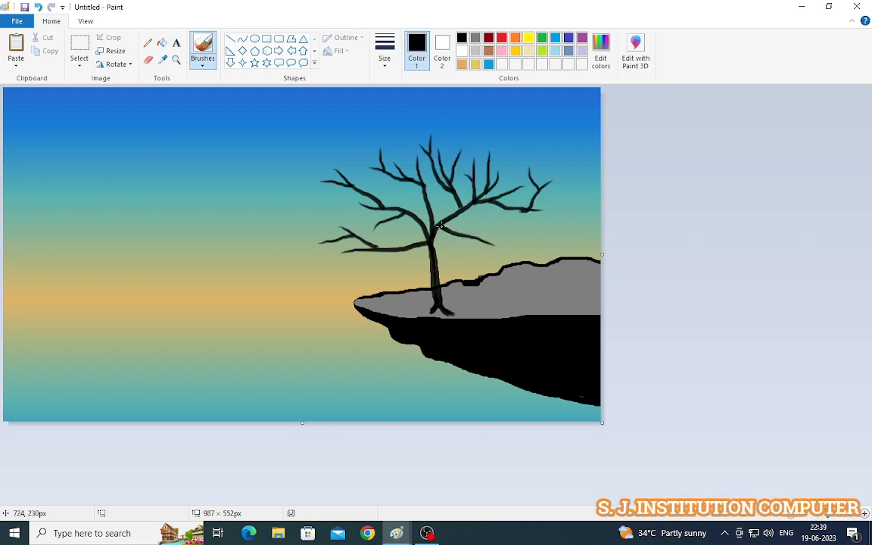
drag(350, 289, 391, 253)
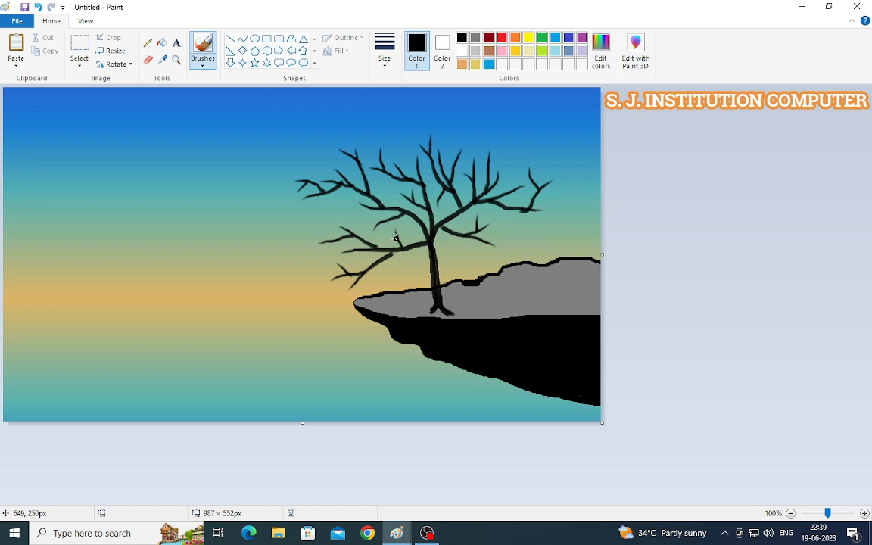
Mix a vivid crimson by darkening the palette's light pink and choose the Airbrush.
click(502, 51)
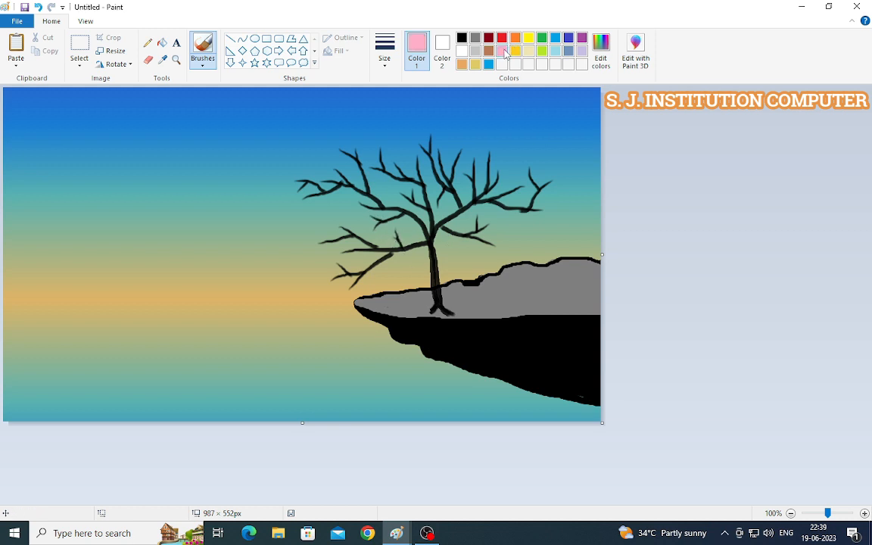
click(601, 53)
drag(567, 199, 566, 233)
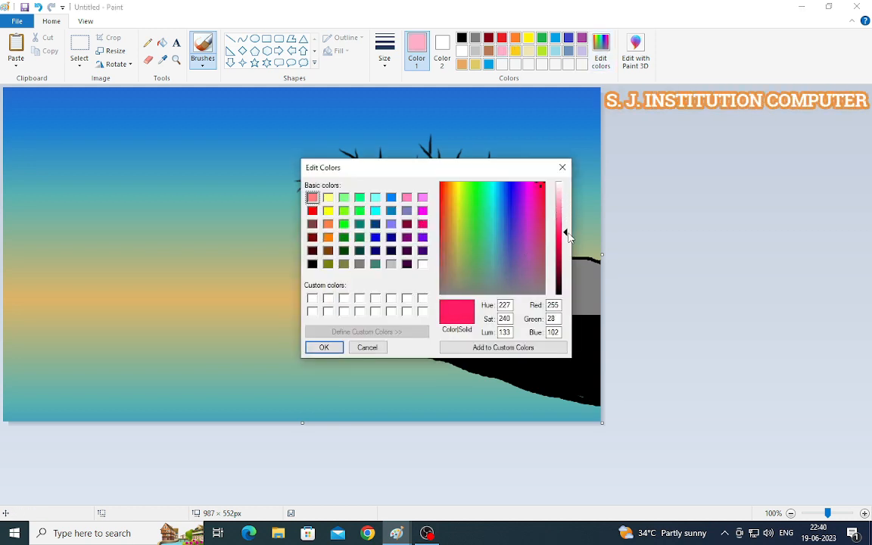
click(324, 347)
click(202, 65)
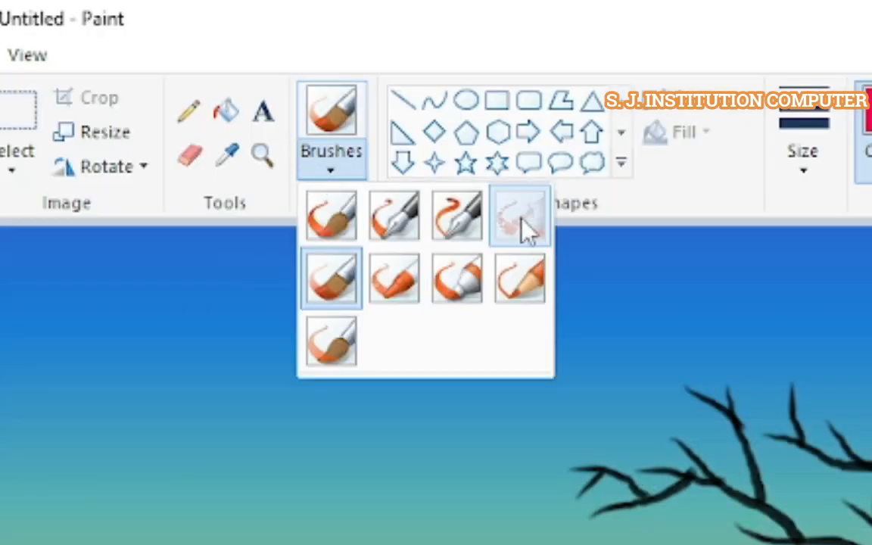
click(521, 217)
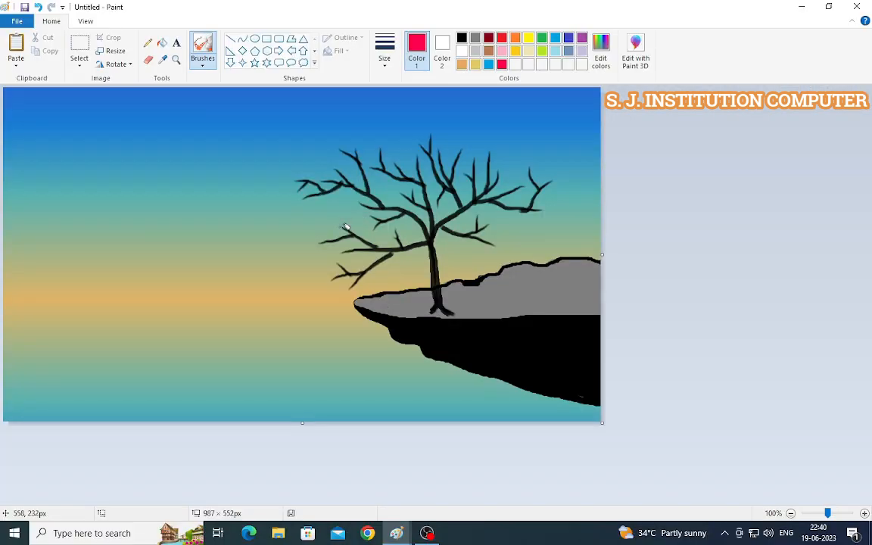
Spray crimson foliage over the tree's branches, from the lower-left twigs across the top to the right side of the crown.
drag(345, 277, 347, 278)
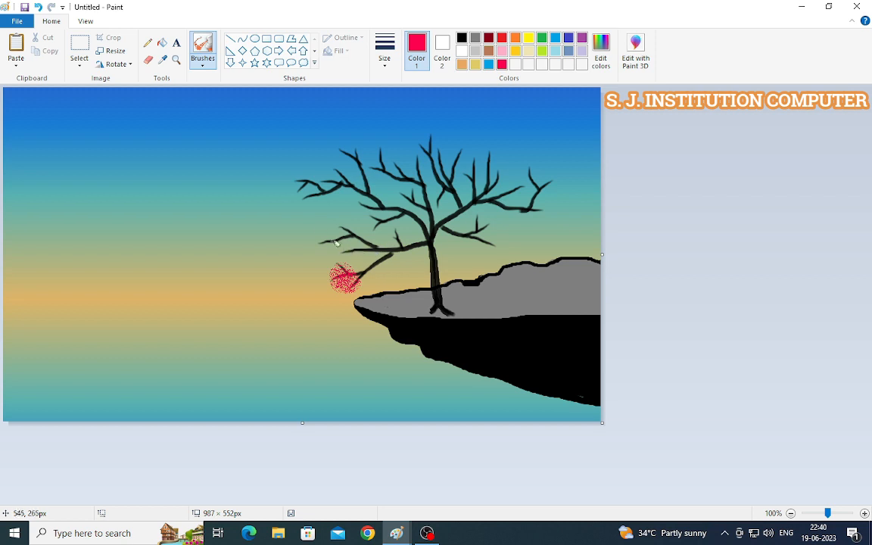
drag(348, 227, 322, 241)
drag(340, 277, 380, 257)
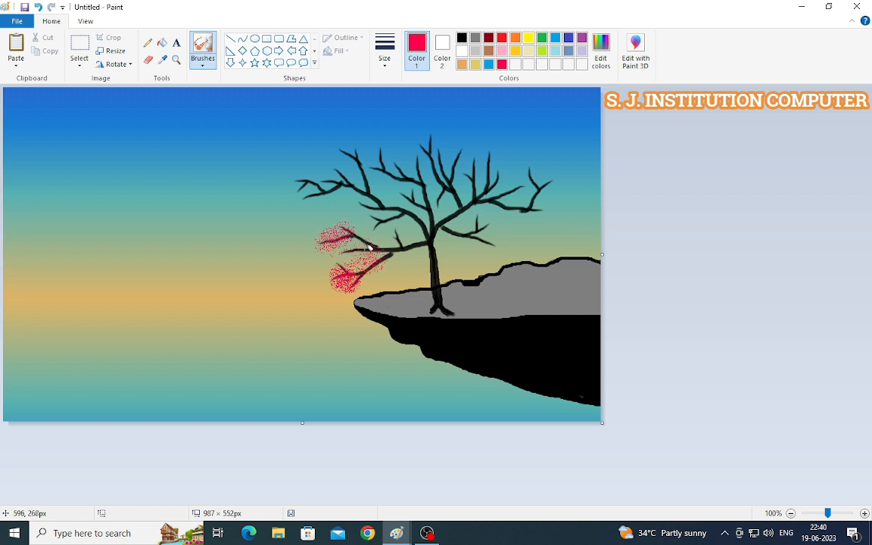
drag(340, 226, 325, 203)
mouse_move(374, 216)
mouse_down()
mouse_move(423, 236)
mouse_move(397, 200)
mouse_up()
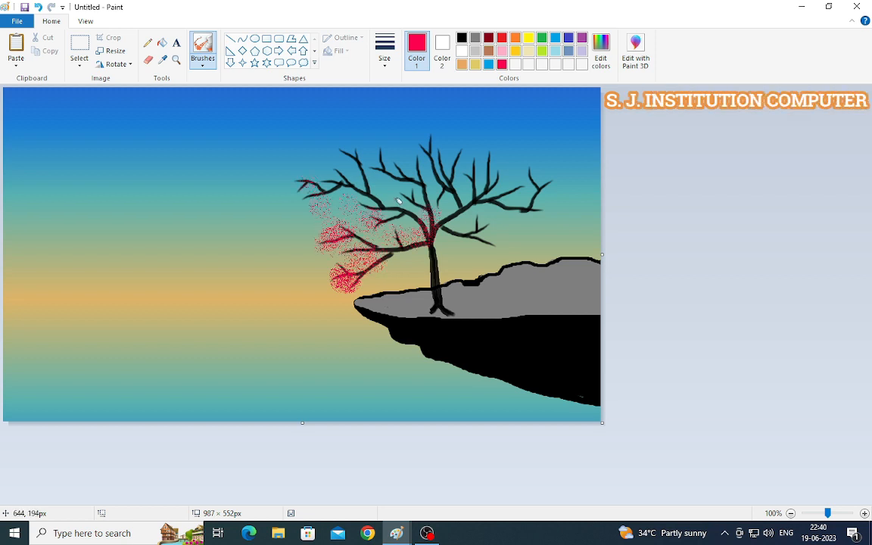
mouse_move(407, 154)
mouse_down()
mouse_move(422, 173)
mouse_move(448, 181)
mouse_up()
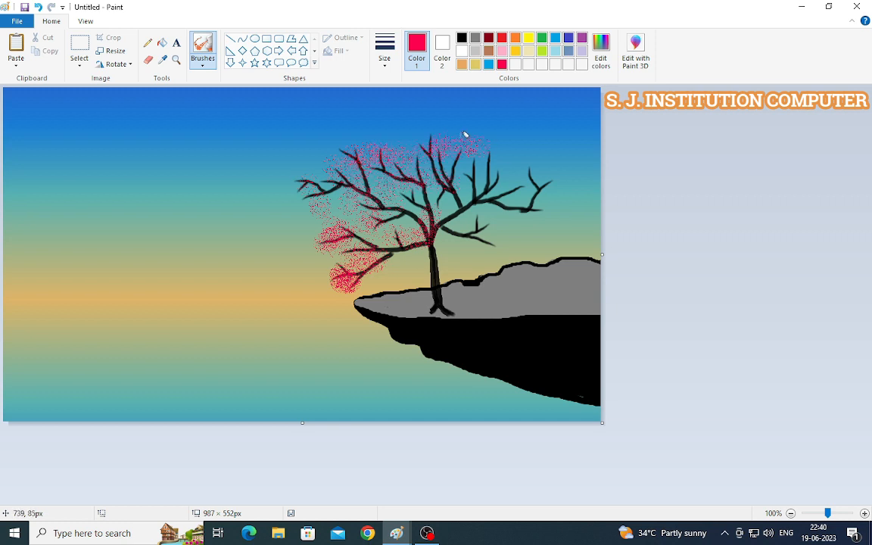
mouse_move(379, 219)
mouse_down()
mouse_move(496, 221)
mouse_move(520, 183)
mouse_move(509, 136)
mouse_move(526, 168)
mouse_move(508, 228)
mouse_move(449, 235)
mouse_move(488, 243)
mouse_move(536, 228)
mouse_move(547, 201)
mouse_move(356, 167)
mouse_up()
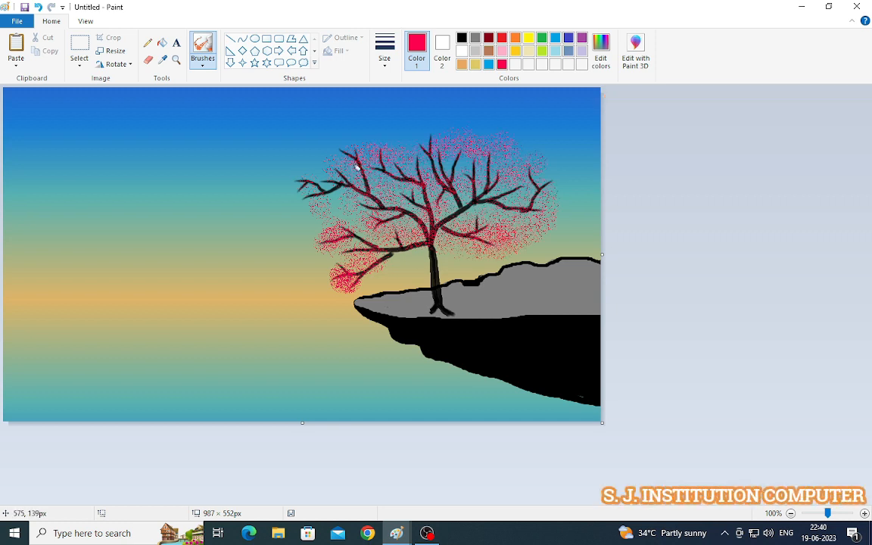
Thicken the crown with more crimson spray, adding tufts above and to the left of the branches, and spray plain red accents over it.
mouse_move(487, 94)
mouse_down()
mouse_move(510, 175)
mouse_move(374, 188)
mouse_move(283, 156)
mouse_move(318, 191)
mouse_move(441, 185)
mouse_move(493, 212)
mouse_move(468, 170)
mouse_move(520, 191)
mouse_move(503, 227)
mouse_move(359, 247)
mouse_move(408, 197)
mouse_move(346, 219)
mouse_up()
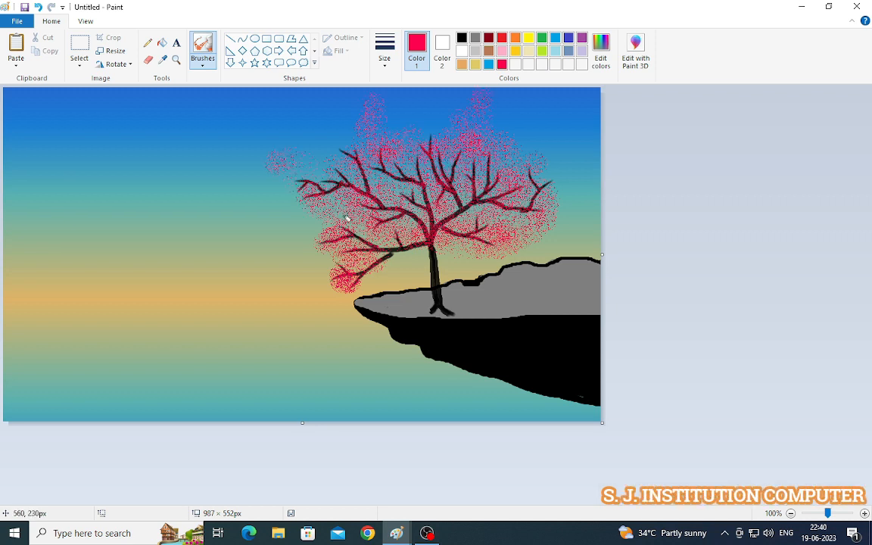
mouse_move(514, 148)
mouse_down()
mouse_move(540, 162)
mouse_move(544, 185)
mouse_move(554, 184)
mouse_move(537, 198)
mouse_move(437, 198)
mouse_move(296, 177)
mouse_move(318, 171)
mouse_move(340, 187)
mouse_move(427, 186)
mouse_move(361, 256)
mouse_move(414, 223)
mouse_move(436, 242)
mouse_move(505, 230)
mouse_up()
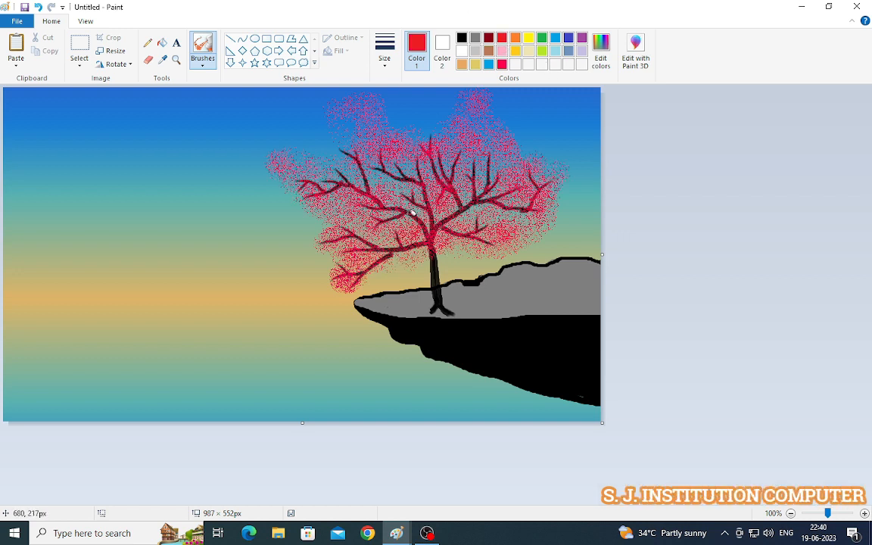
mouse_move(413, 213)
mouse_down()
mouse_move(303, 171)
mouse_move(303, 203)
mouse_move(404, 239)
mouse_up()
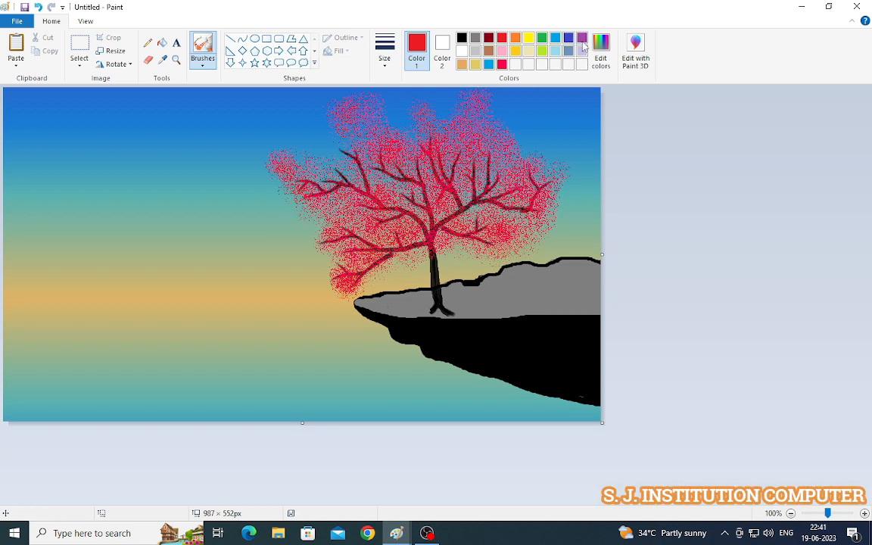
Mix a dark red (RGB 154, 12, 19) and spray it as shading across the crown and along its lower edge.
click(601, 53)
click(565, 250)
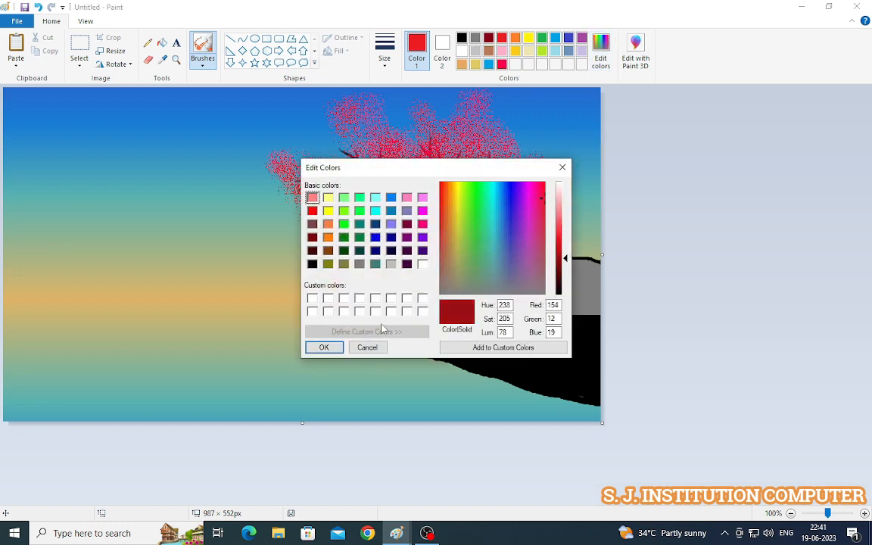
click(330, 346)
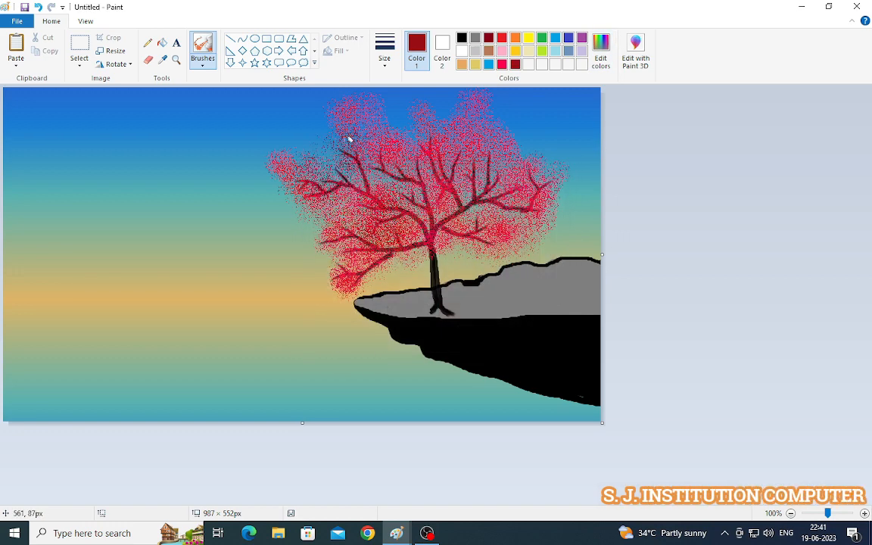
mouse_move(350, 139)
mouse_down()
mouse_move(406, 192)
mouse_move(405, 128)
mouse_up()
drag(501, 209, 520, 212)
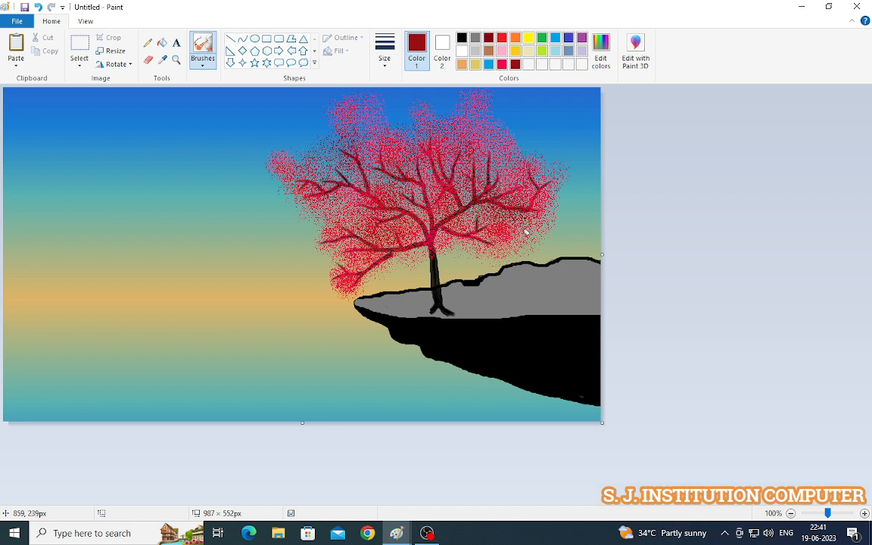
drag(477, 254, 447, 246)
drag(383, 262, 401, 258)
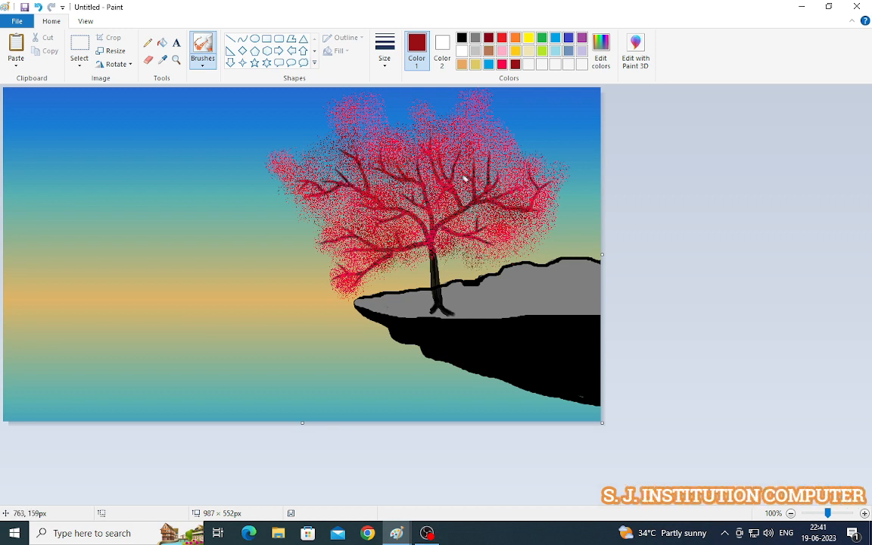
mouse_move(369, 187)
mouse_down()
mouse_move(359, 153)
mouse_move(380, 119)
mouse_move(493, 135)
mouse_up()
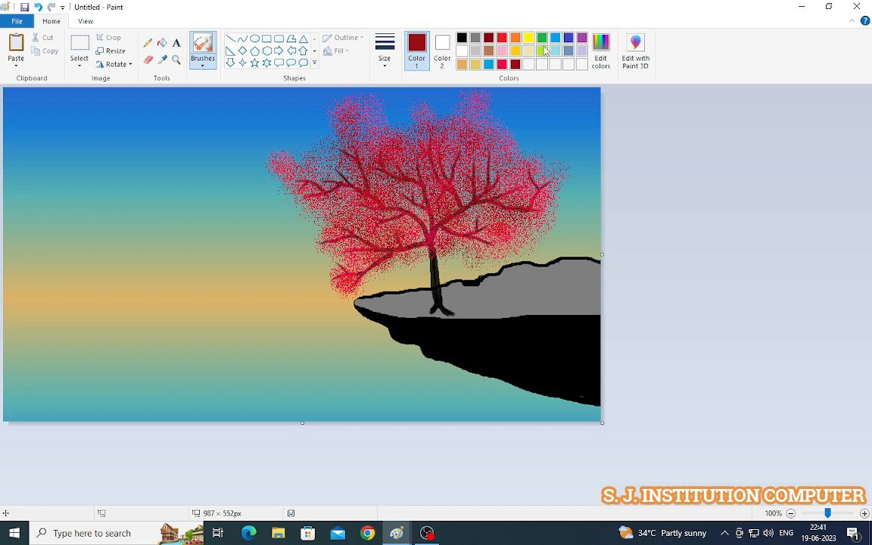
Spray light pink highlights over the upper part of the crown and its upper-left edge.
click(502, 51)
mouse_move(387, 133)
mouse_down()
mouse_move(417, 193)
mouse_move(375, 249)
mouse_move(517, 231)
mouse_move(409, 140)
mouse_move(325, 114)
mouse_move(310, 182)
mouse_move(344, 220)
mouse_move(454, 208)
mouse_move(447, 148)
mouse_move(413, 166)
mouse_up()
Mix a vivid pink (RGB 255, 43, 112) and spray it over the tree's crown.
click(601, 57)
drag(566, 199, 568, 233)
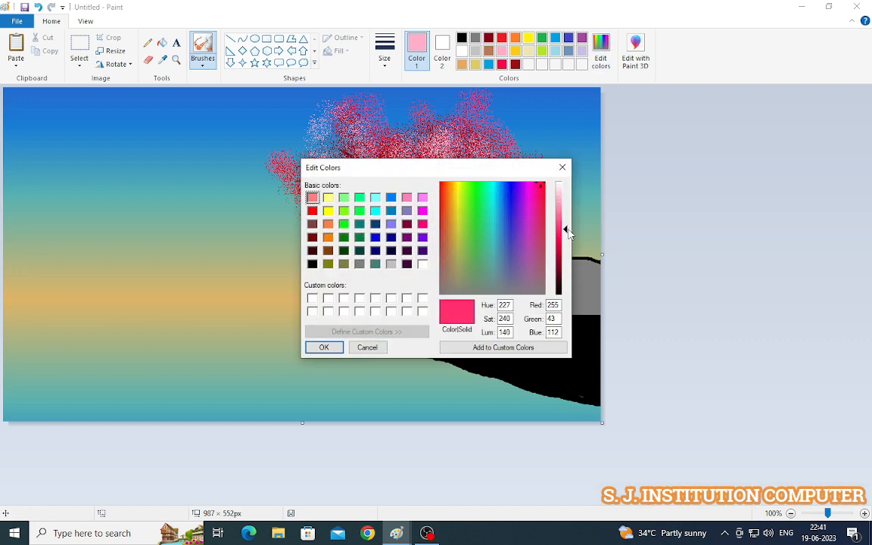
key(Return)
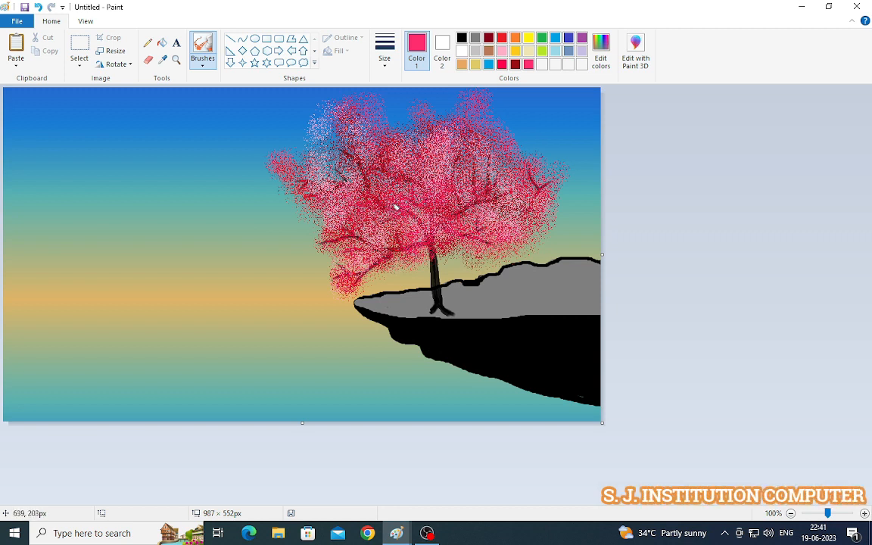
Fill in the tree's trunk and root base with solid black brush strokes, and reselect the airbrush in dark red.
click(202, 64)
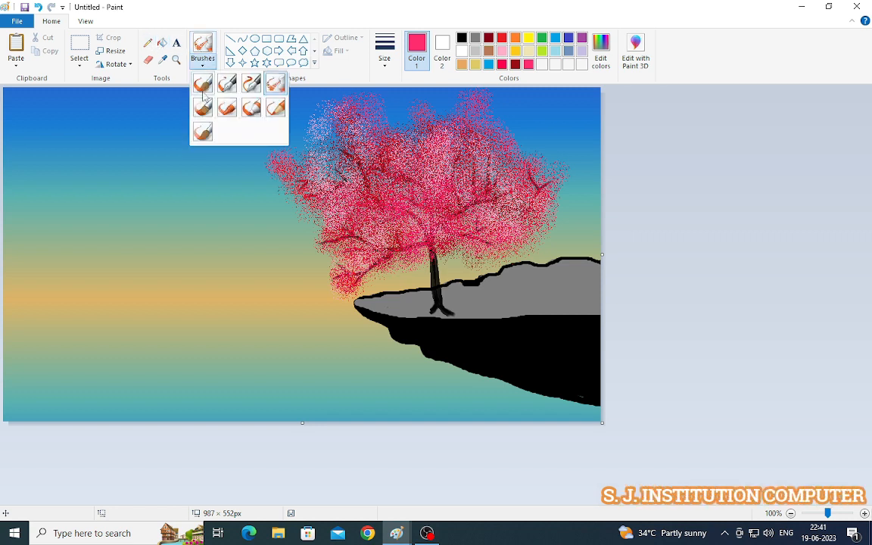
click(182, 78)
click(464, 39)
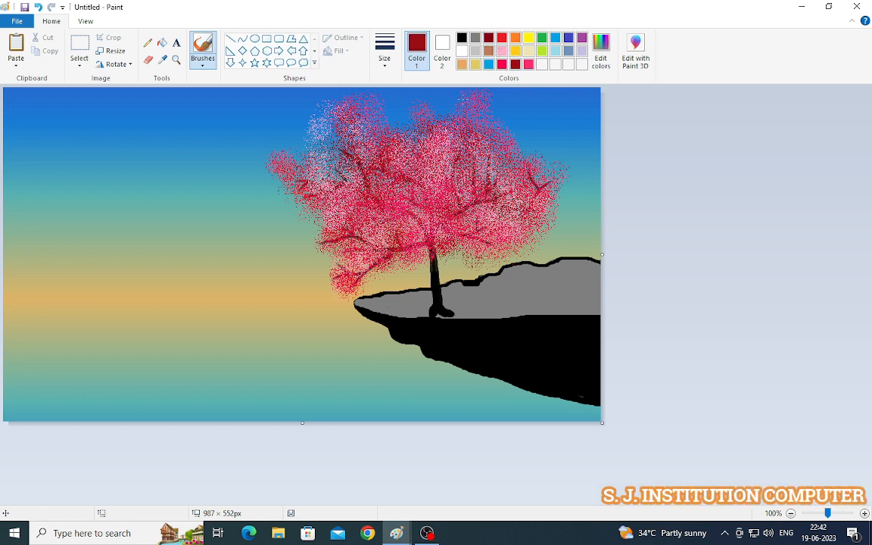
click(202, 65)
click(250, 79)
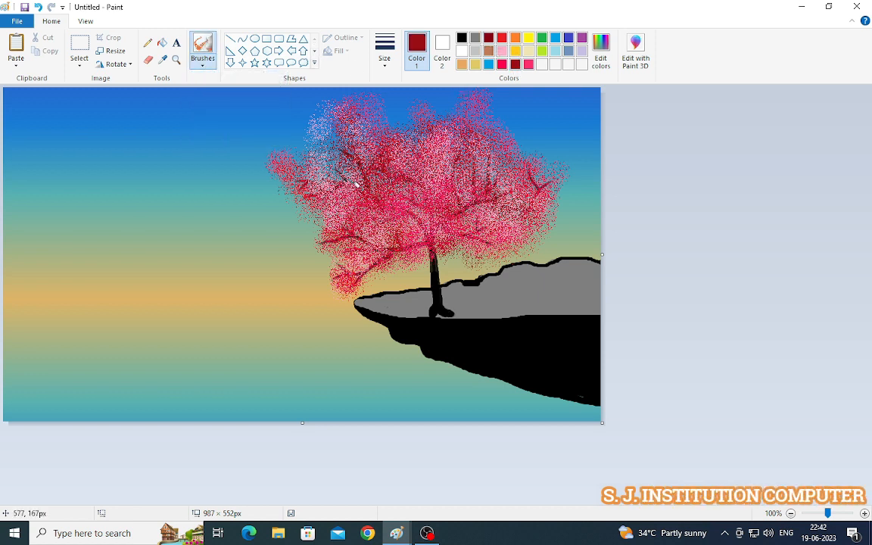
Set up the Ellipse shape with no outline and a solid fill, with tan as Color 1.
click(256, 39)
click(342, 37)
click(339, 50)
click(353, 78)
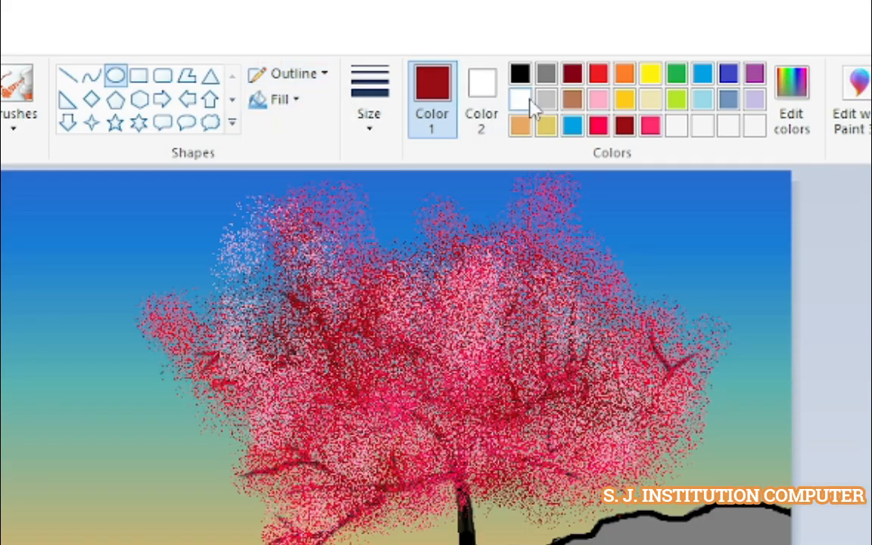
click(520, 126)
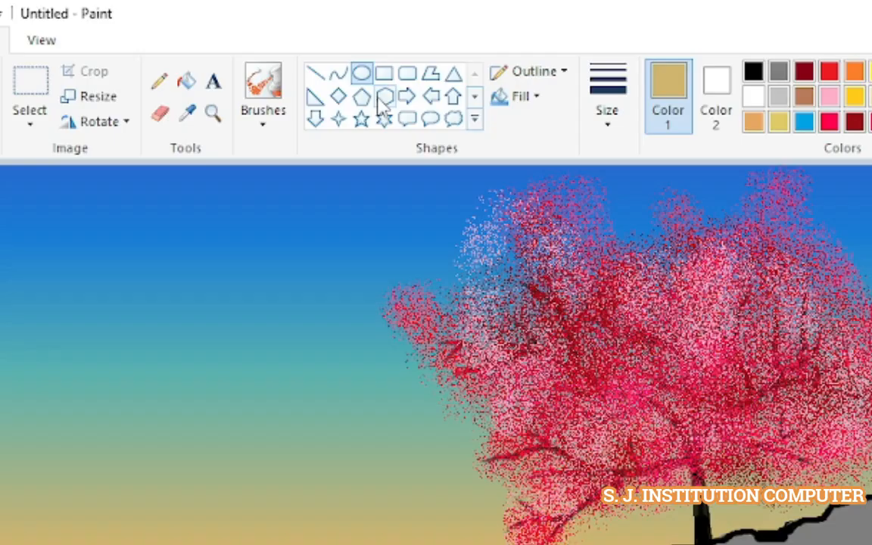
click(388, 66)
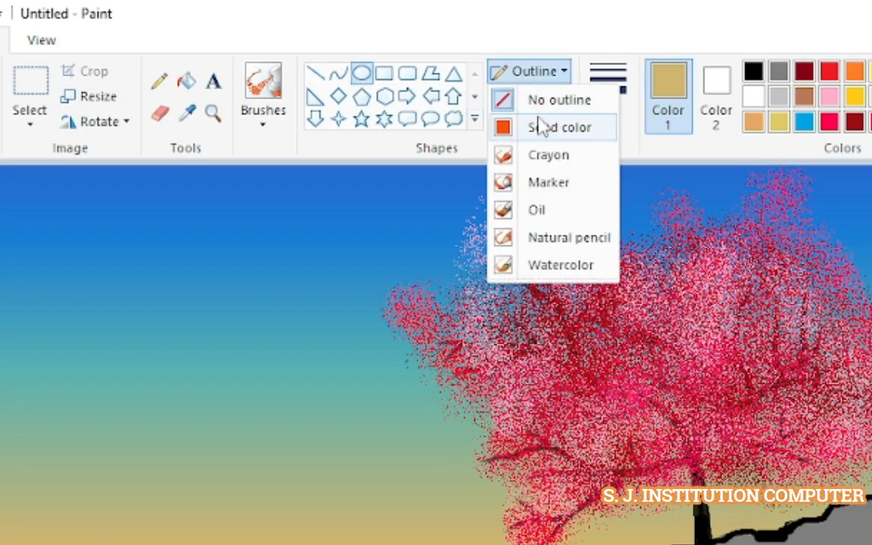
click(543, 127)
click(515, 97)
click(558, 150)
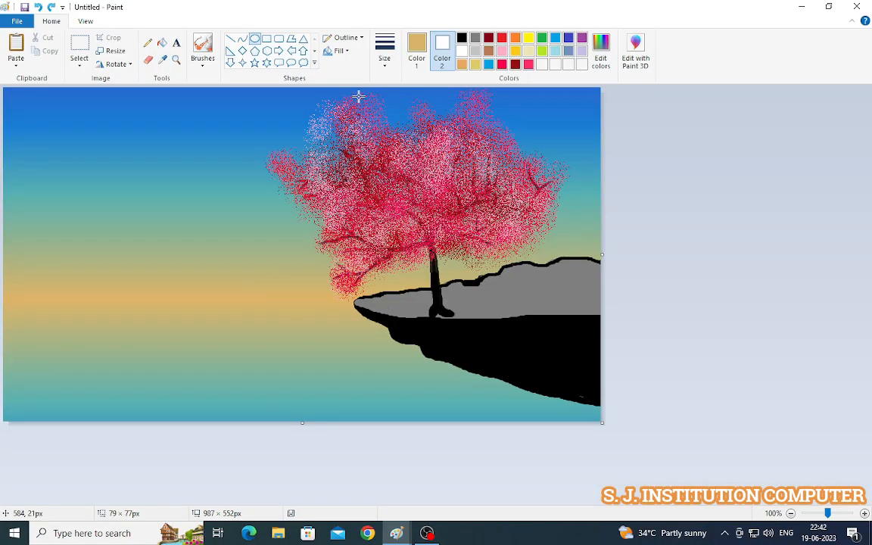
Set Color 2 to the custom yellow and draw a filled circle about 154 × 152 px in the sky, left of the tree.
click(162, 62)
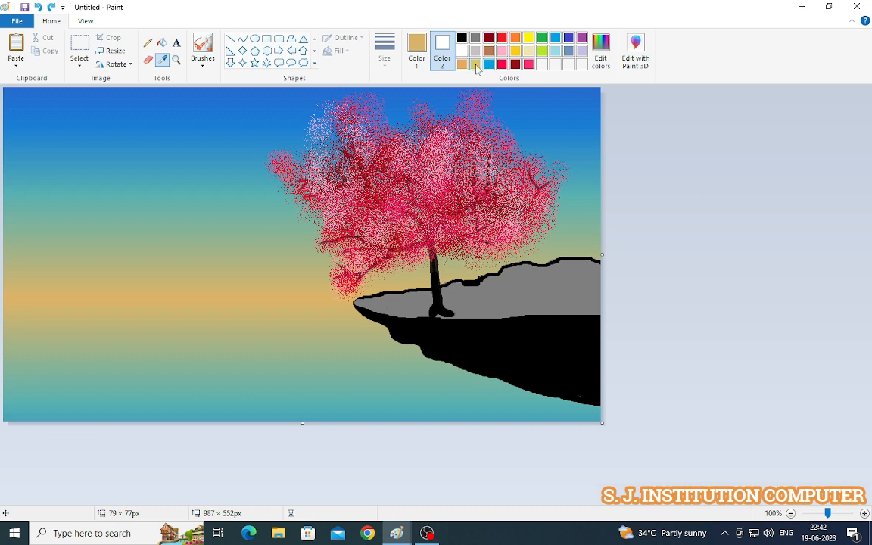
click(162, 43)
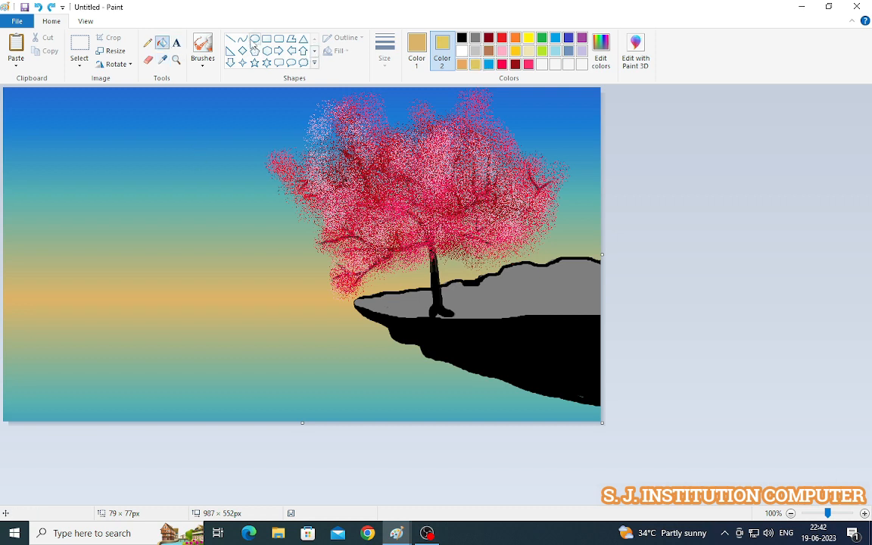
click(255, 40)
mouse_move(129, 121)
mouse_down()
mouse_move(206, 195)
mouse_move(203, 202)
mouse_move(224, 186)
mouse_move(227, 196)
mouse_up()
click(347, 38)
click(477, 99)
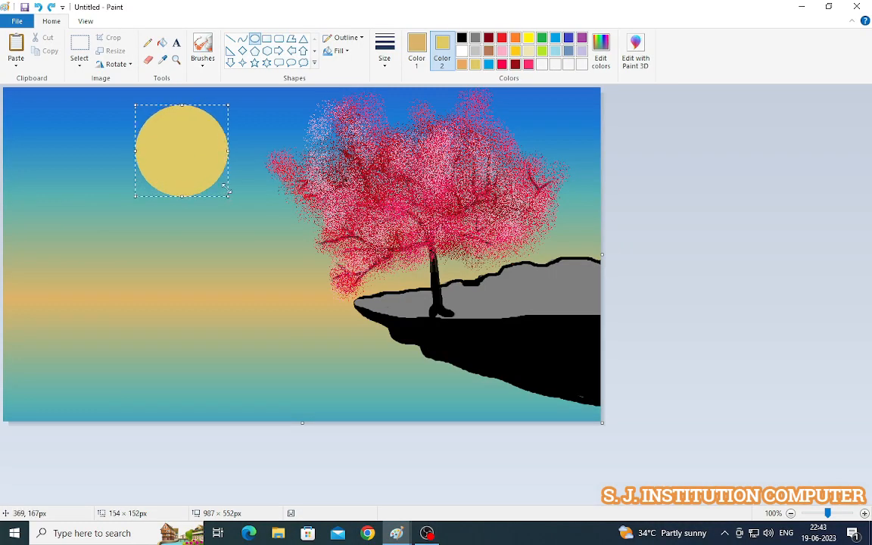
click(270, 134)
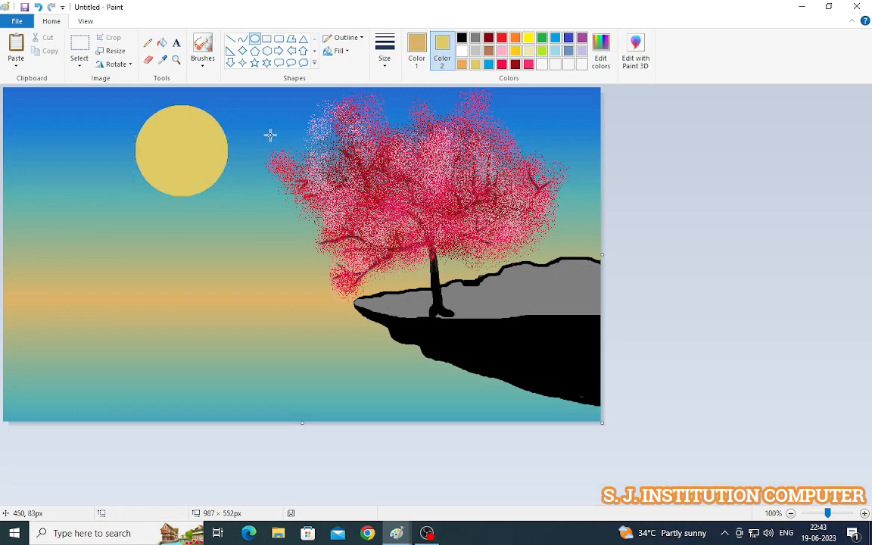
Dot tiny white stars across the sky around the yellow circle and the tree with the Pencil.
click(148, 43)
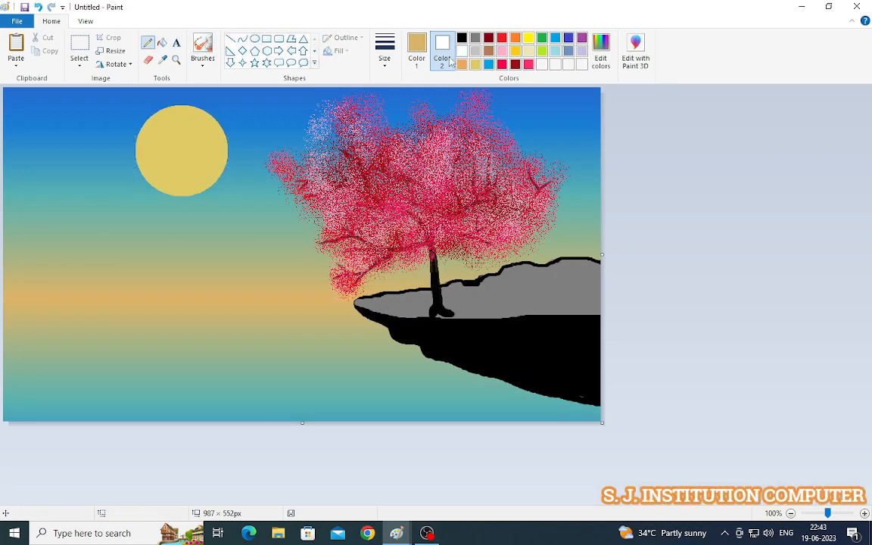
click(417, 52)
click(462, 51)
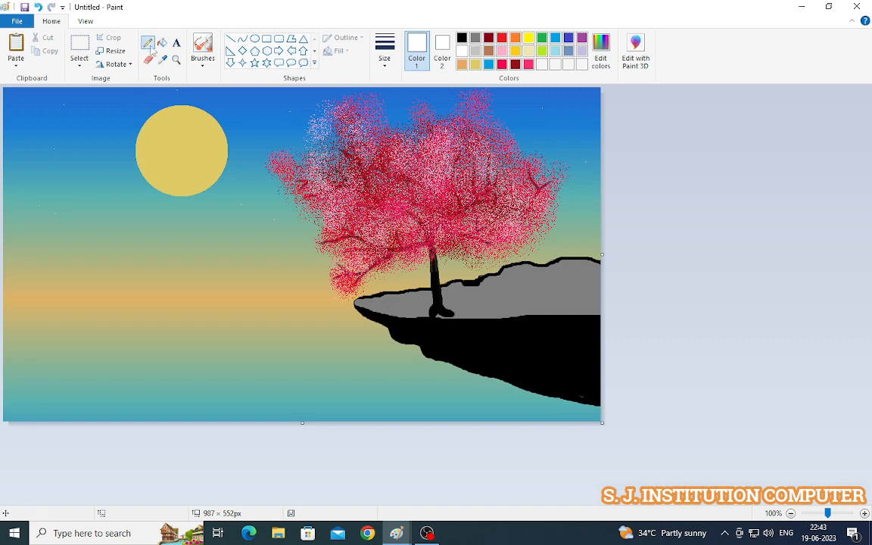
click(475, 40)
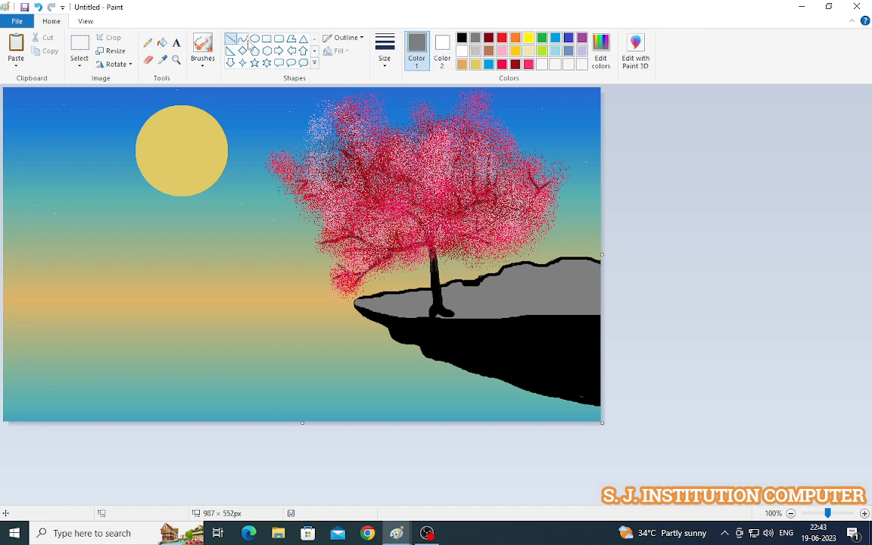
click(385, 62)
click(513, 146)
click(429, 68)
click(443, 117)
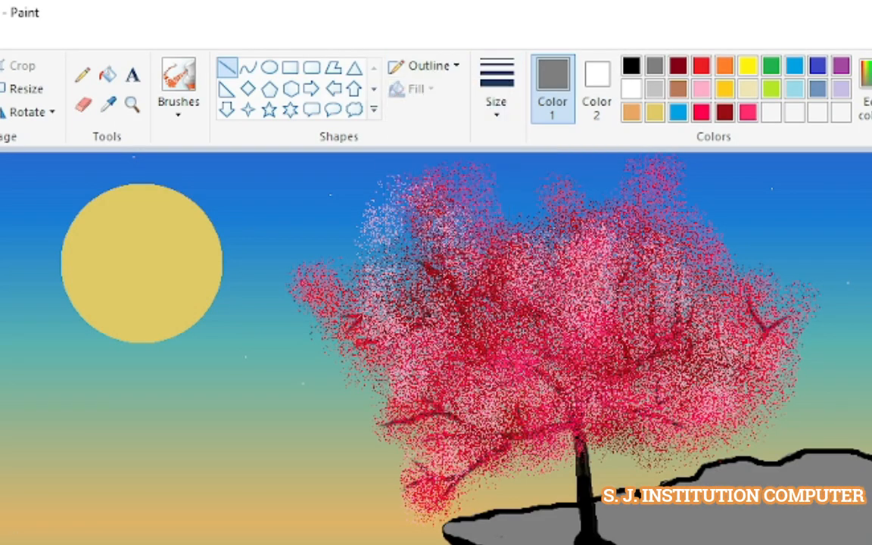
Add more white stars with the Pencil, including larger ones, on both sides of the yellow circle and beside the crown.
click(83, 74)
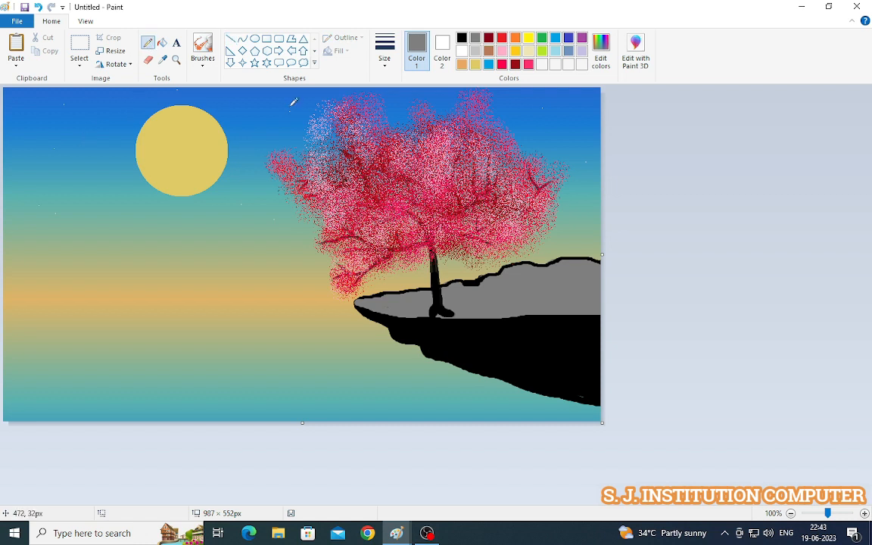
click(463, 50)
click(91, 196)
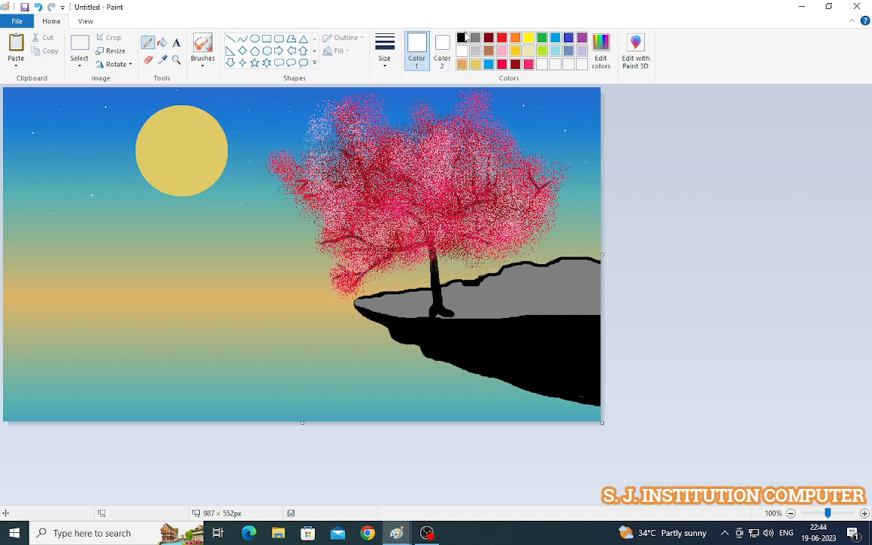
Draw small black V-shaped birds with the Curve tool in the sky left of the yellow circle.
click(462, 38)
click(243, 37)
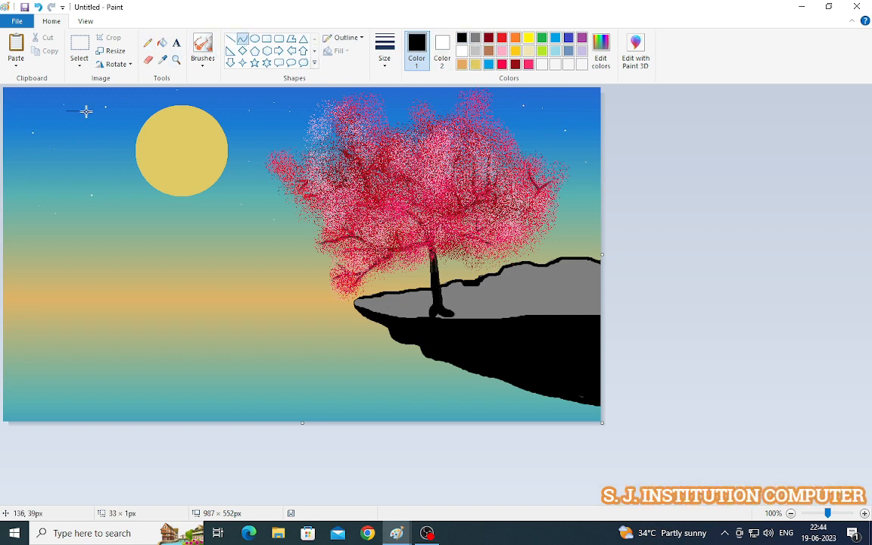
mouse_move(79, 135)
mouse_down()
mouse_move(109, 114)
mouse_move(97, 136)
mouse_up()
click(110, 122)
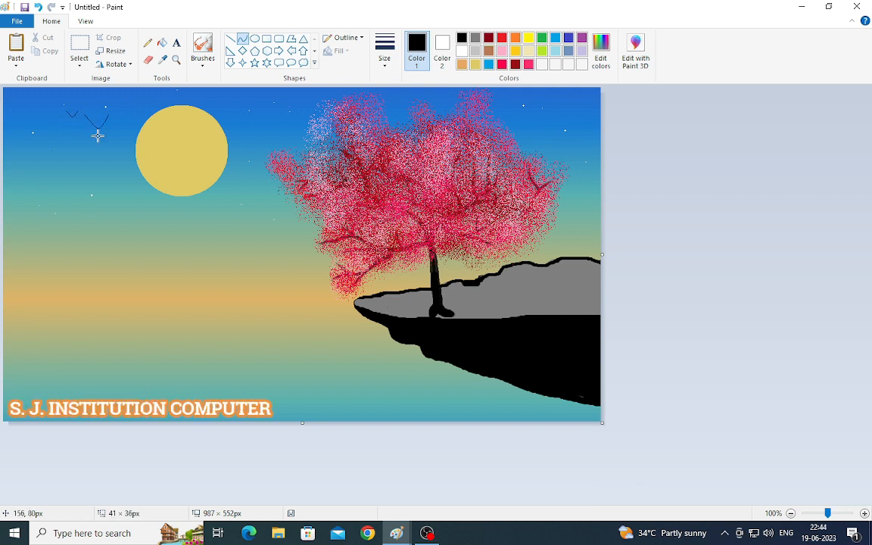
click(68, 127)
drag(85, 149, 73, 121)
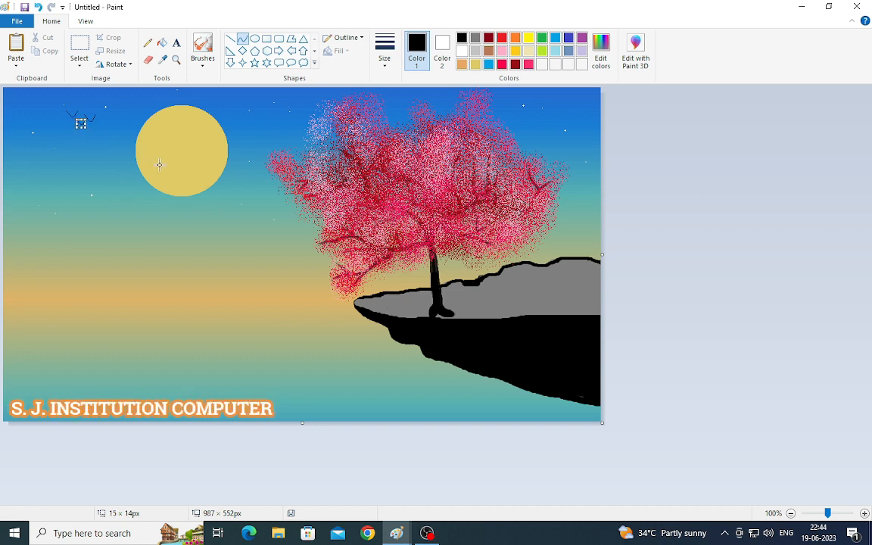